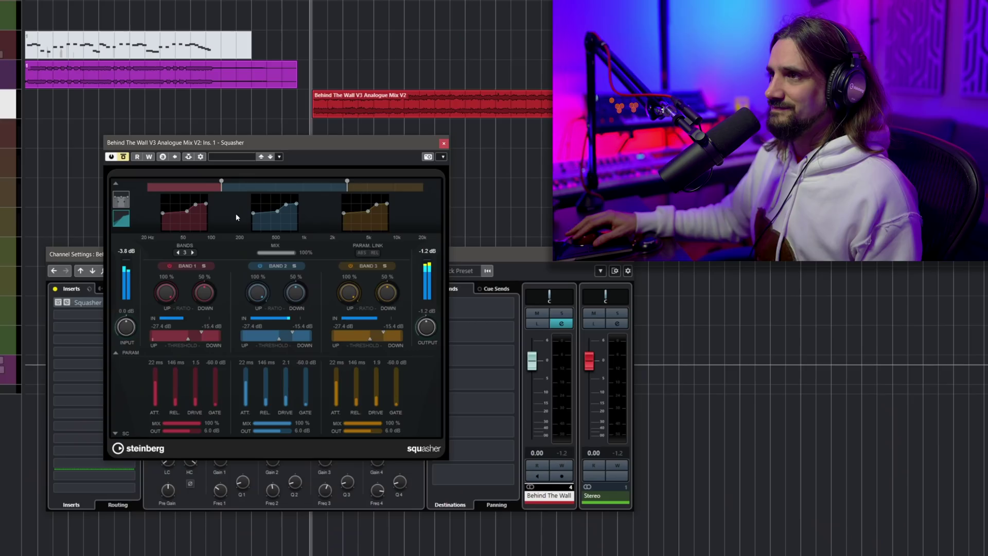
Play the Behind The Wall mix and compare its sound with Squasher bypassed and active
key("space")
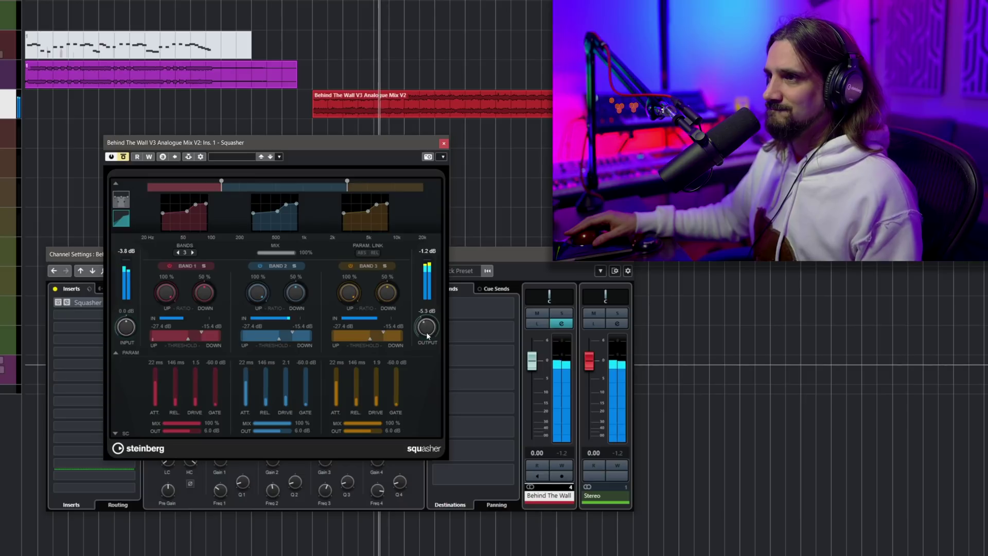
left_click(123, 157)
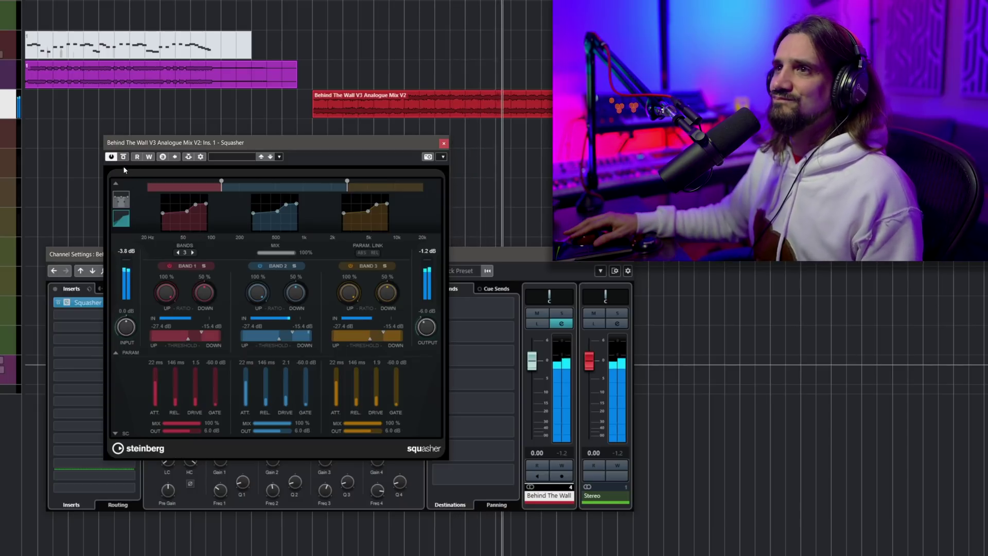
left_click(124, 157)
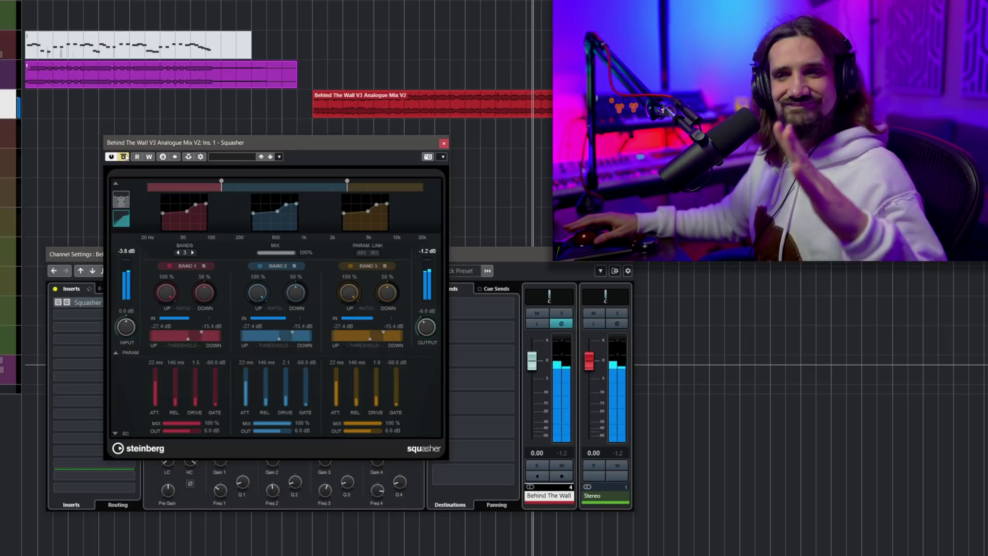
left_click(124, 157)
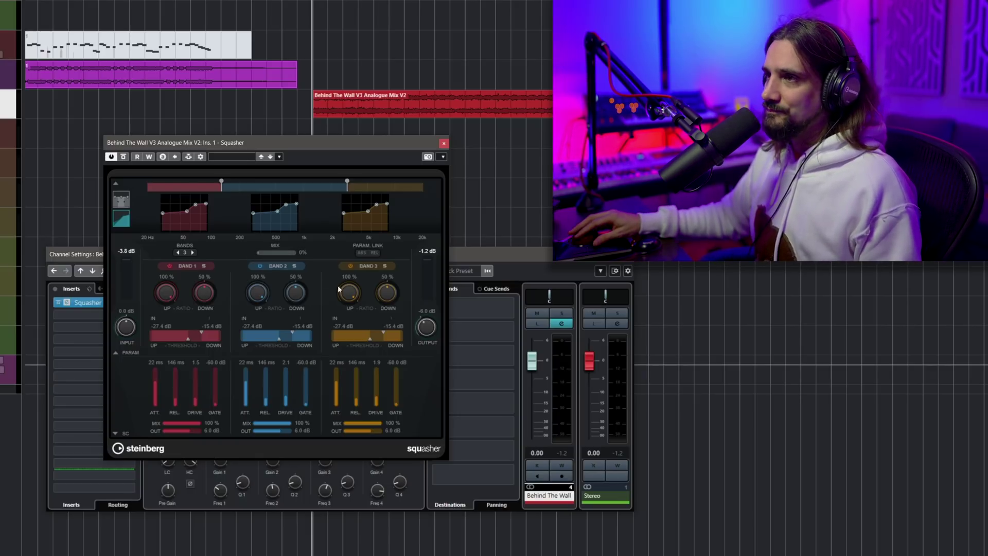
Replay the Behind The Wall mix and compare Squasher's 23% parallel blend against the bypassed signal
key("space")
left_click(123, 156)
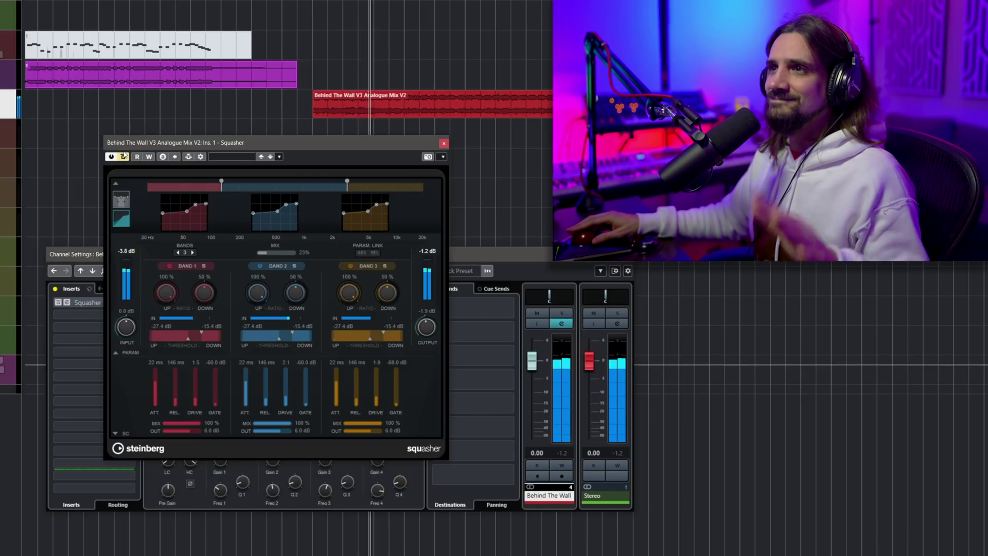
left_click(123, 157)
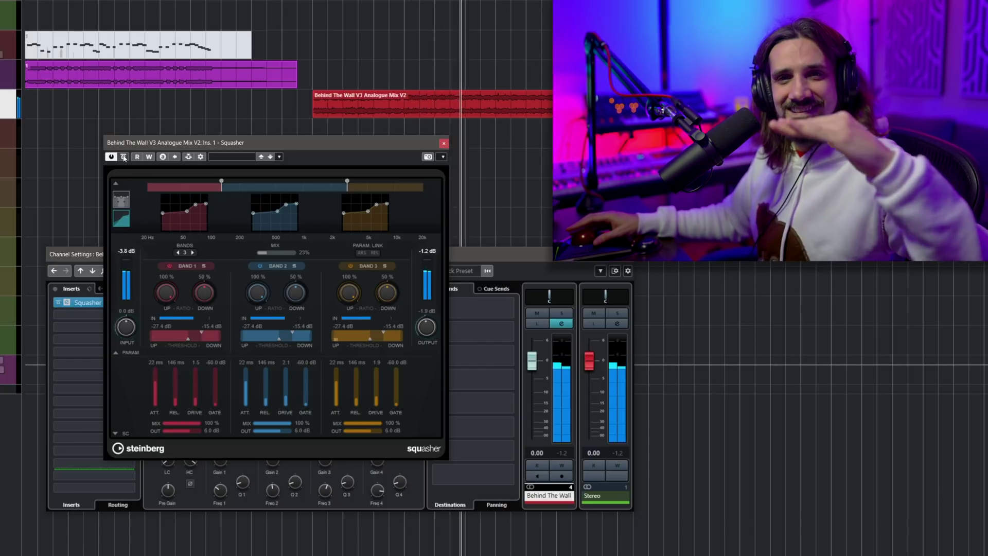
left_click(124, 157)
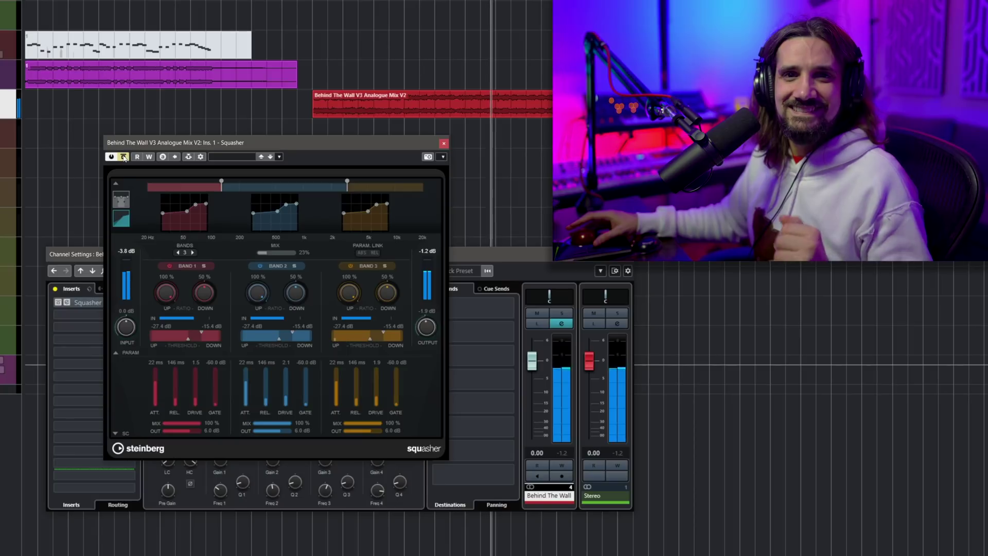
left_click(124, 157)
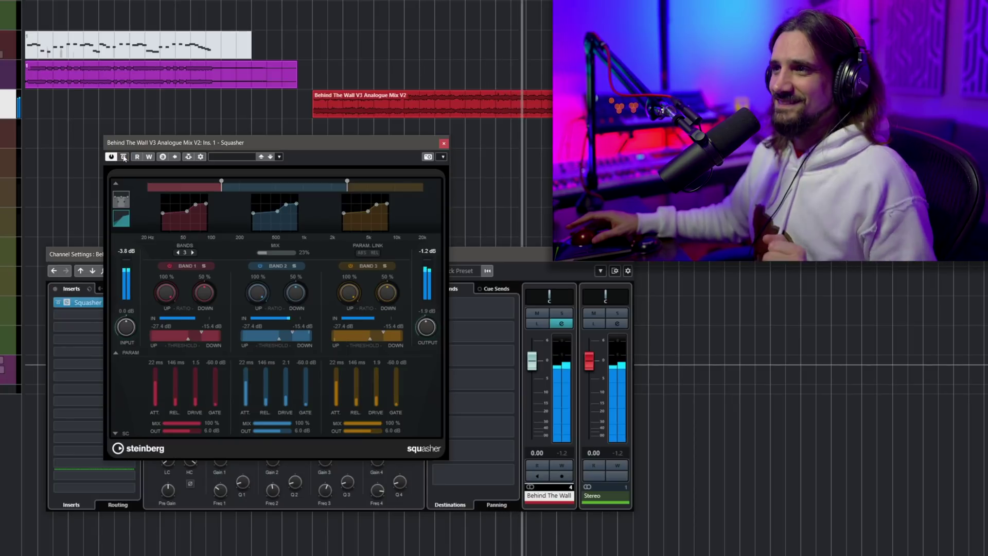
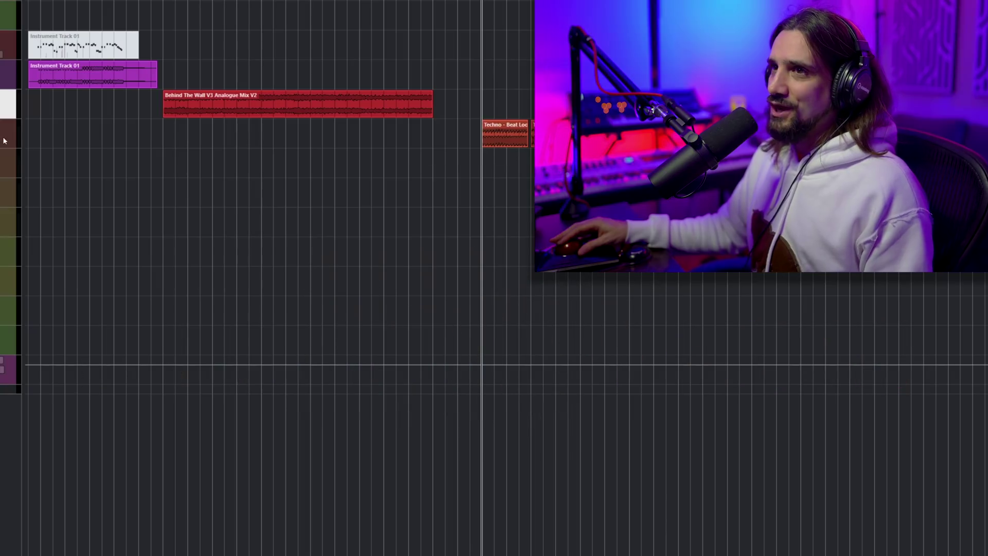
Open the Techno - Beat Loop 35 channel settings, activate its Squasher insert, and place the effect's editor clear of the loop's clip
key("e")
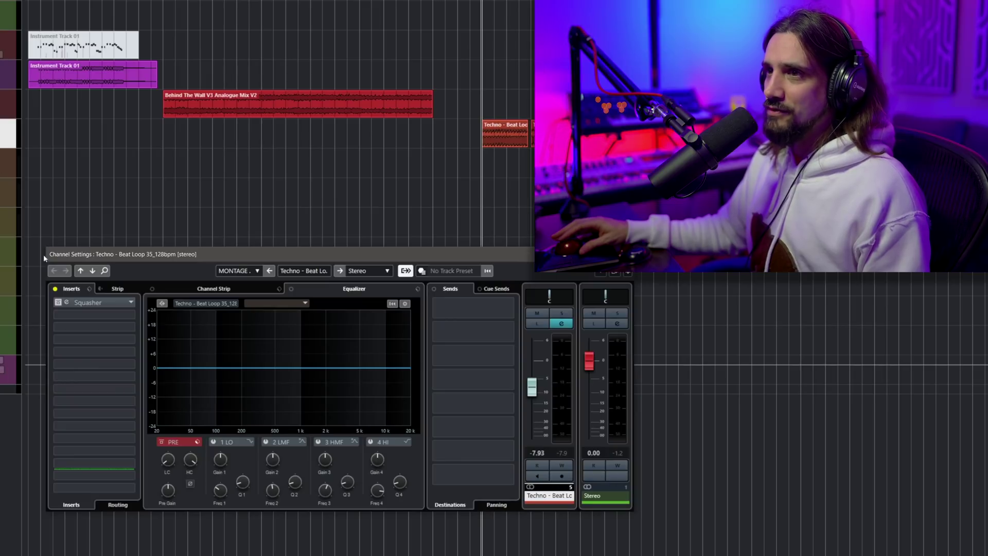
left_click(62, 303)
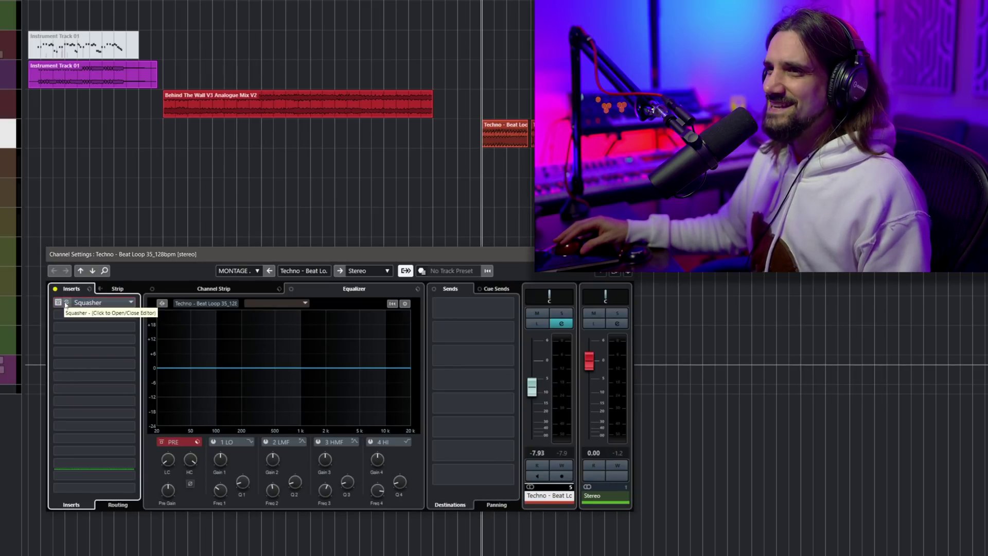
left_click(66, 305)
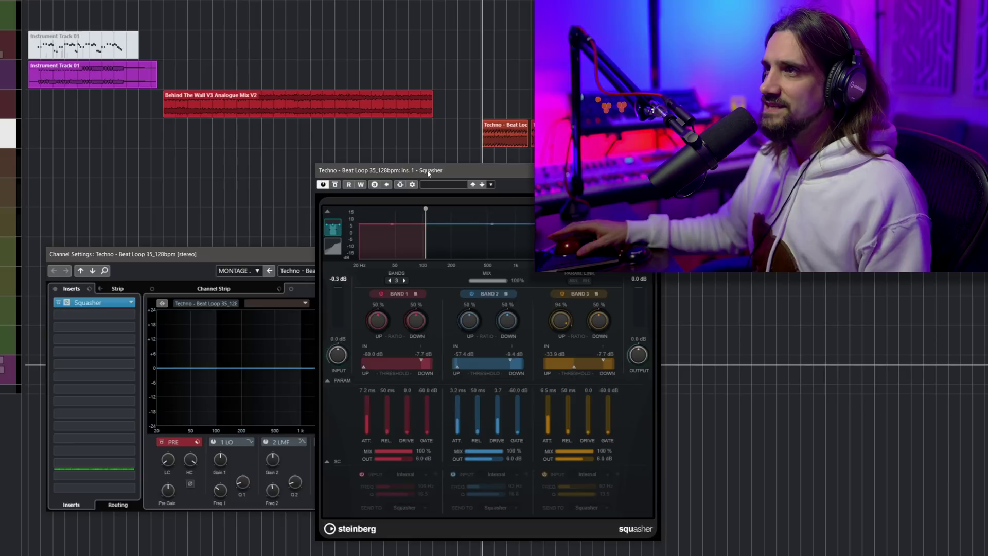
left_click_drag(428, 173, 173, 140)
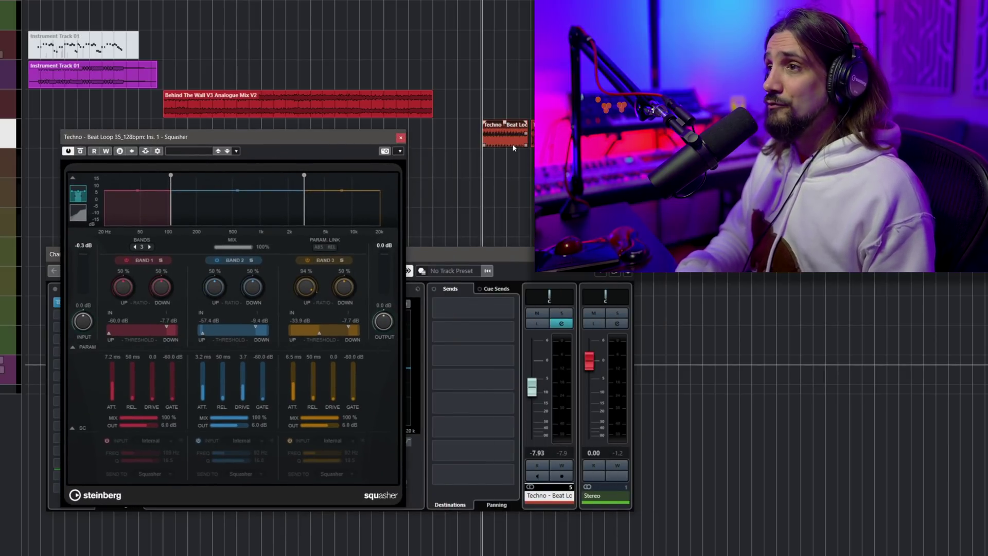
Play the techno loop with Squasher active, setting Band 1's upward threshold to -47.6 dB and its gate to -12.3 dB
key("space")
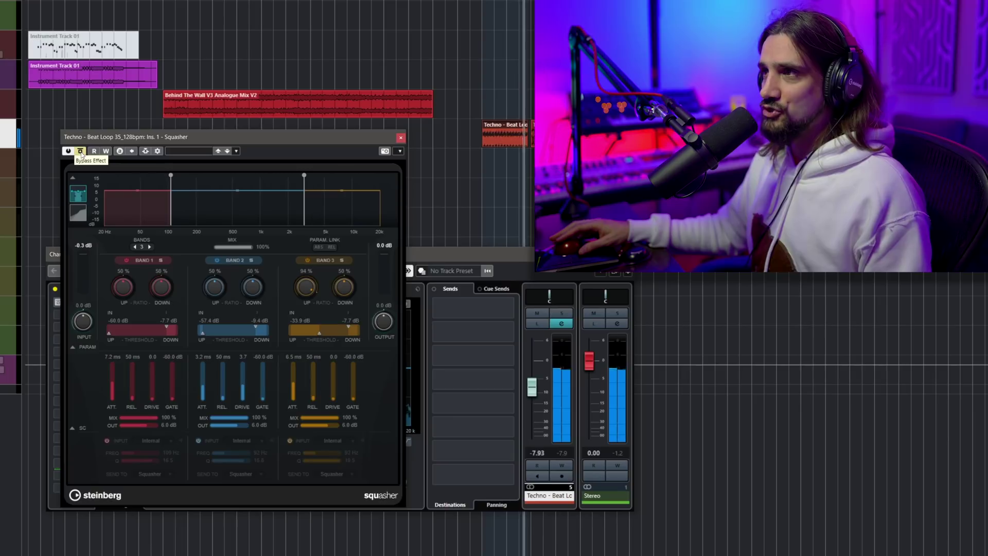
left_click(81, 152)
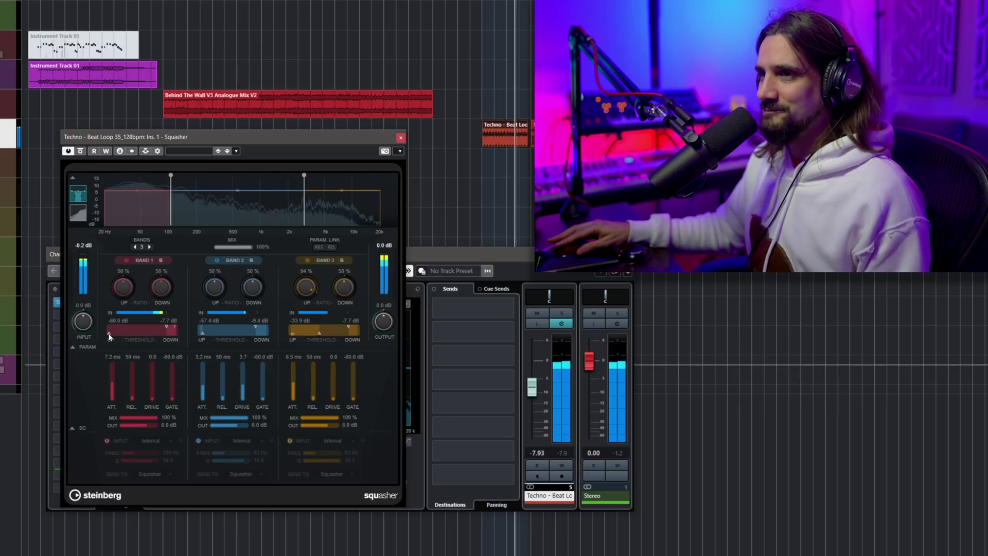
mouse_move(109, 336)
left_mouse_down()
mouse_move(163, 339)
mouse_move(122, 338)
left_mouse_up()
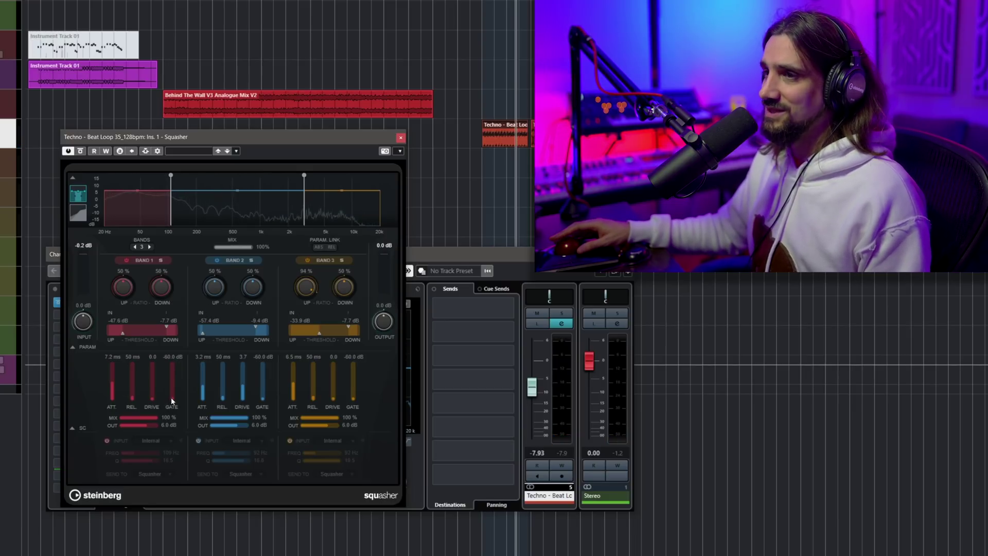
key("space")
left_click_drag(171, 397, 172, 370)
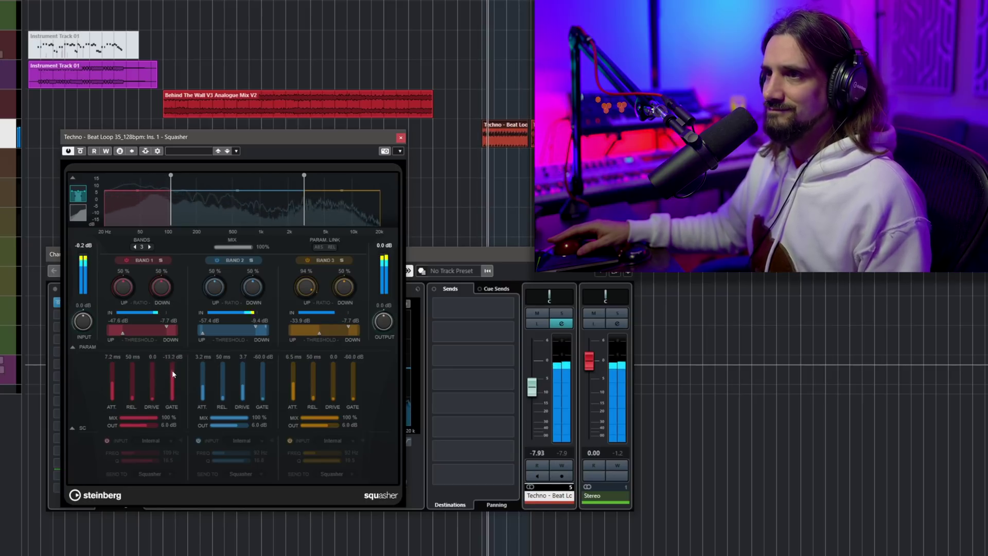
left_click_drag(172, 370, 172, 369)
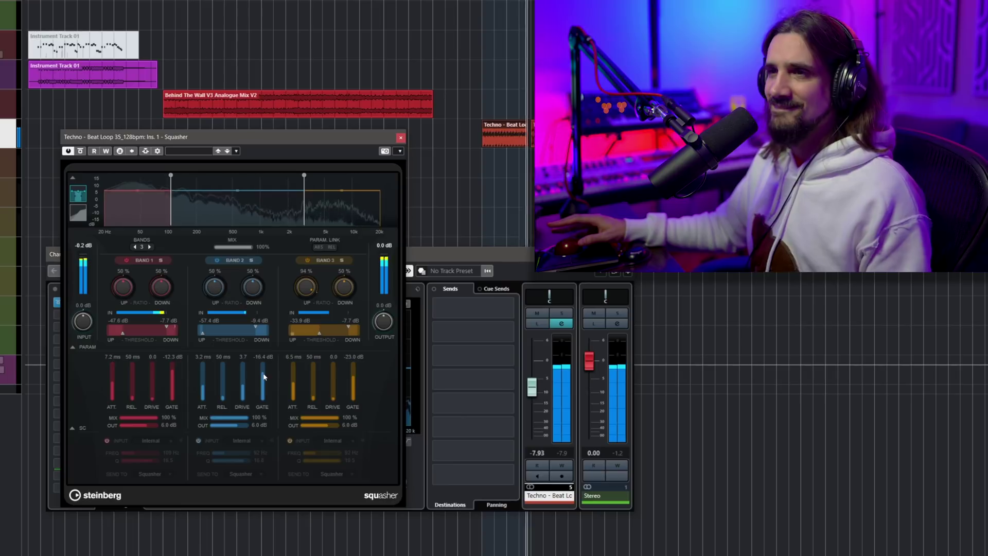
Compare the gated techno loop with Squasher bypassed and active, ending with the effect active and playback stopped
left_click(81, 152)
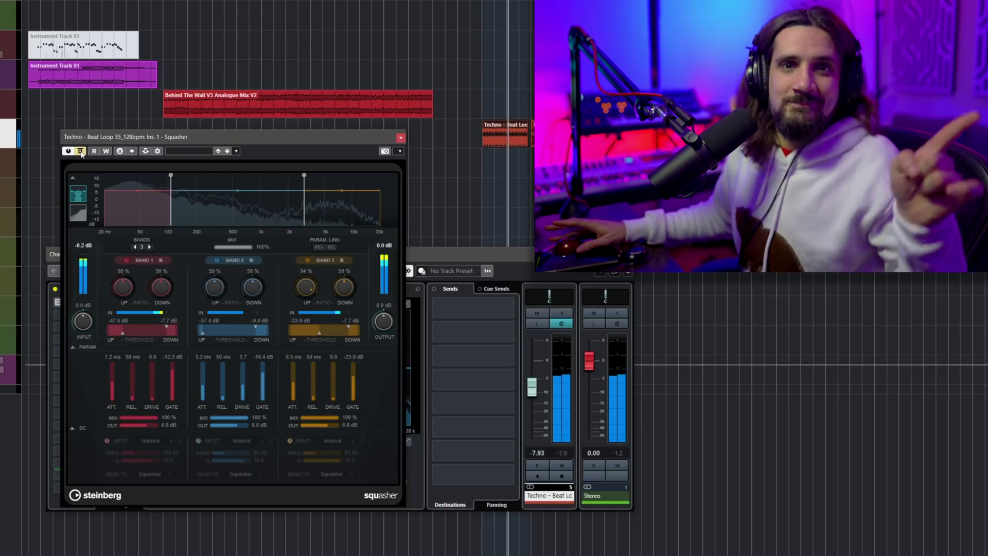
left_click(80, 151)
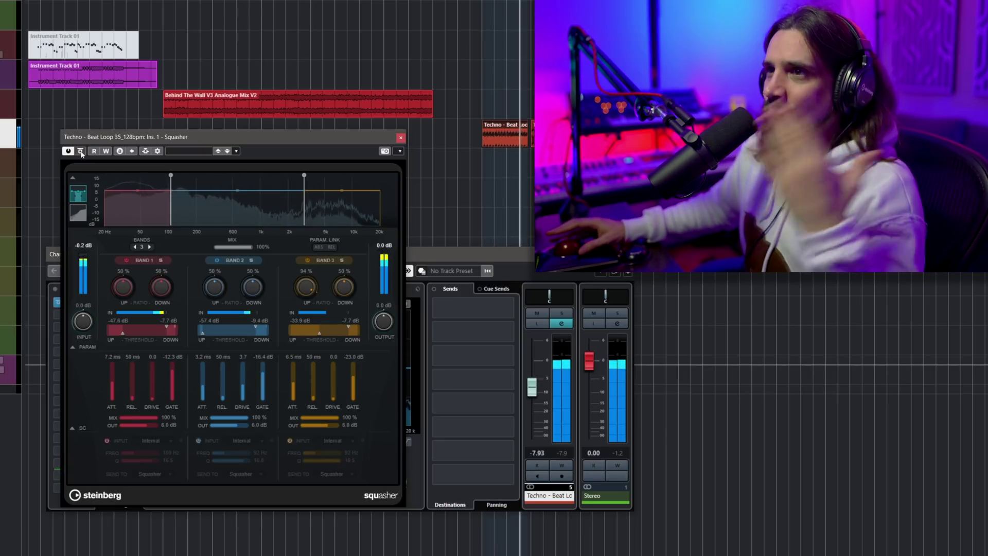
left_click(80, 151)
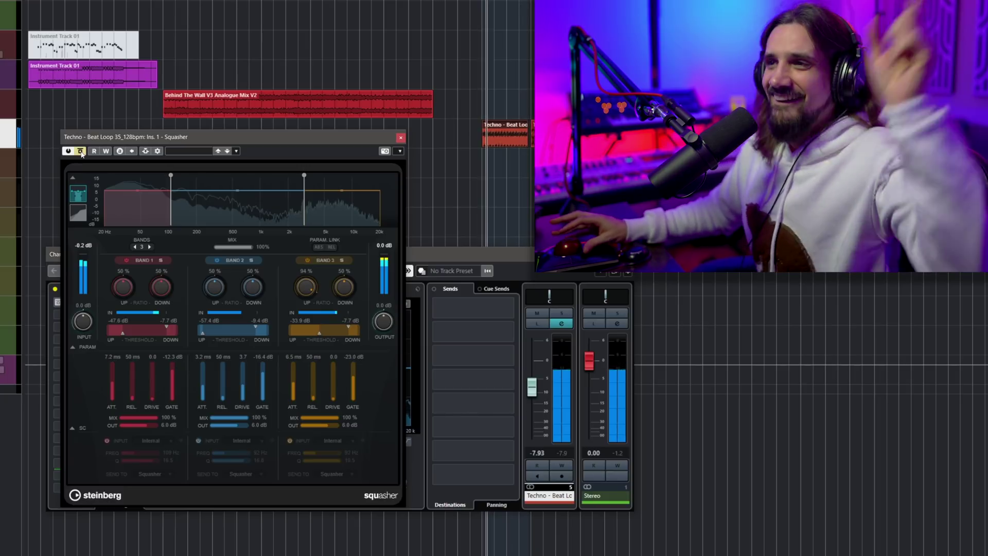
left_click(81, 152)
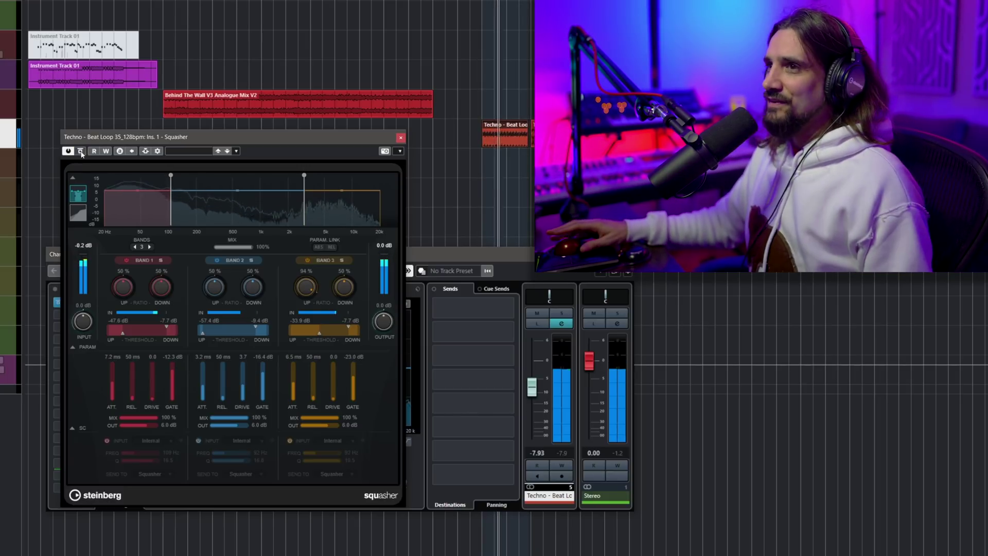
key("space")
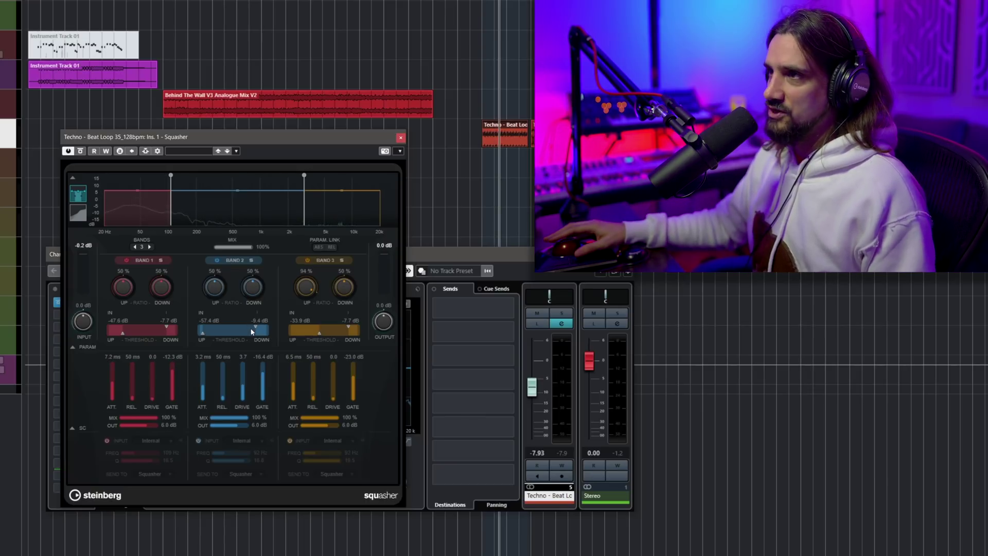
During playback, set Squasher's upward thresholds to -59.1 dB for Band 1, -15.4 dB for Band 2 and about -19 dB for Band 3
key("space")
mouse_move(166, 327)
left_mouse_down()
mouse_move(155, 329)
mouse_move(165, 326)
left_mouse_up()
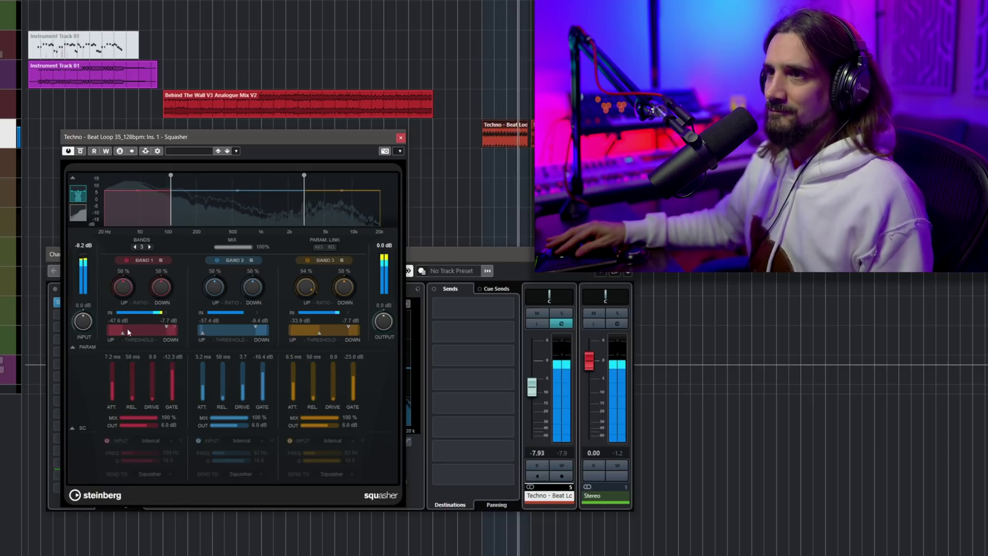
left_click_drag(123, 334, 110, 332)
left_click_drag(203, 333, 249, 336)
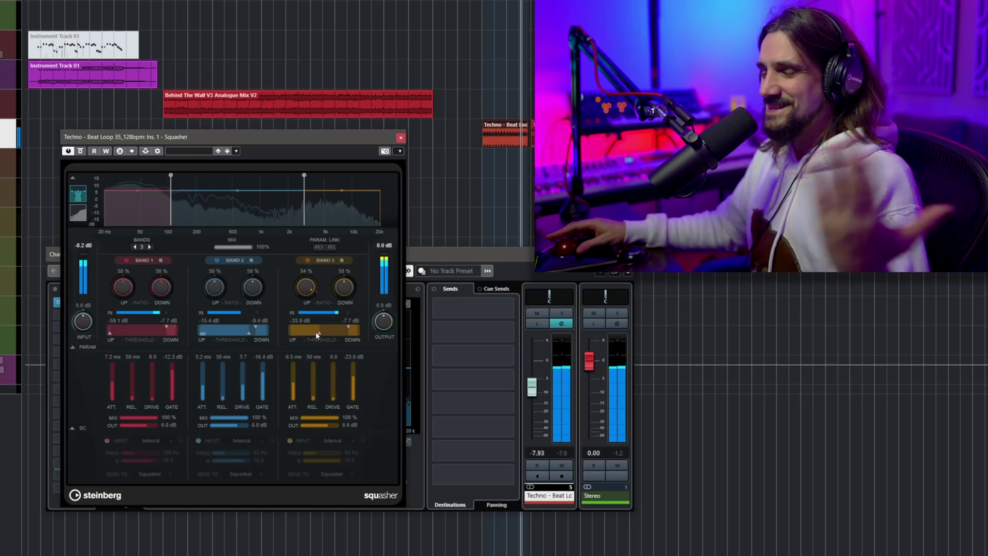
left_click_drag(316, 334, 330, 336)
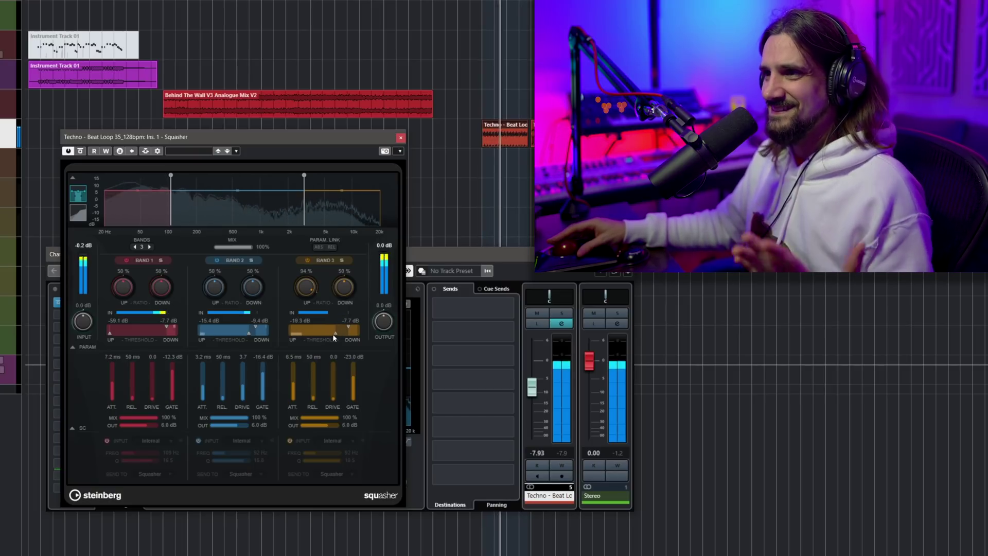
left_click_drag(327, 338, 328, 335)
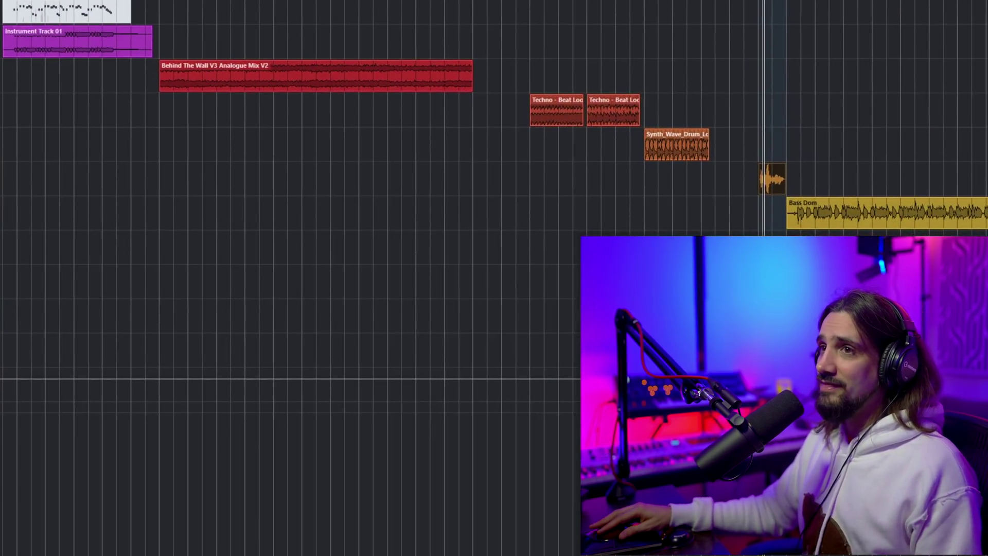
Open the Squasher editor from the pop vocal loop's channel settings, move it aside, and close the channel settings
key("e")
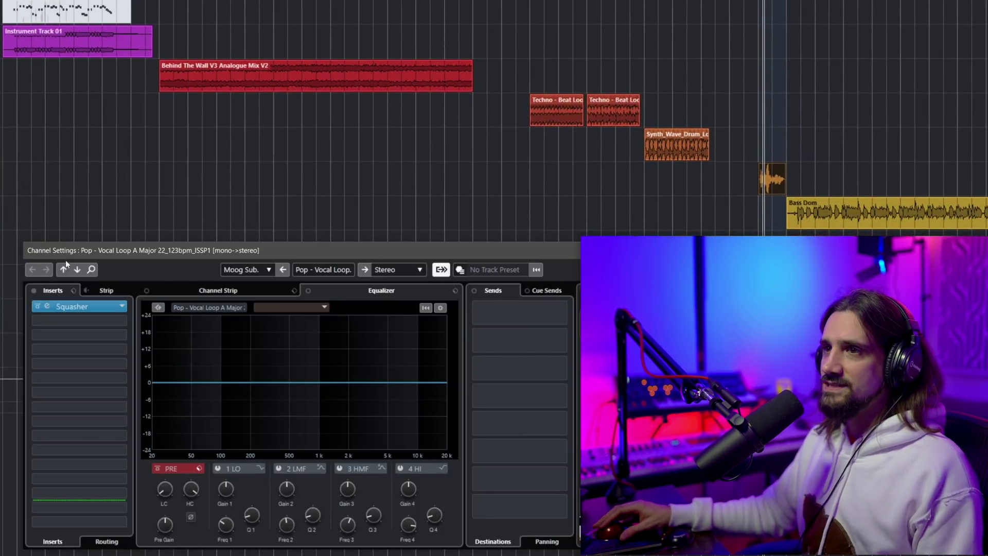
left_click(61, 307)
left_click_drag(474, 129, 169, 30)
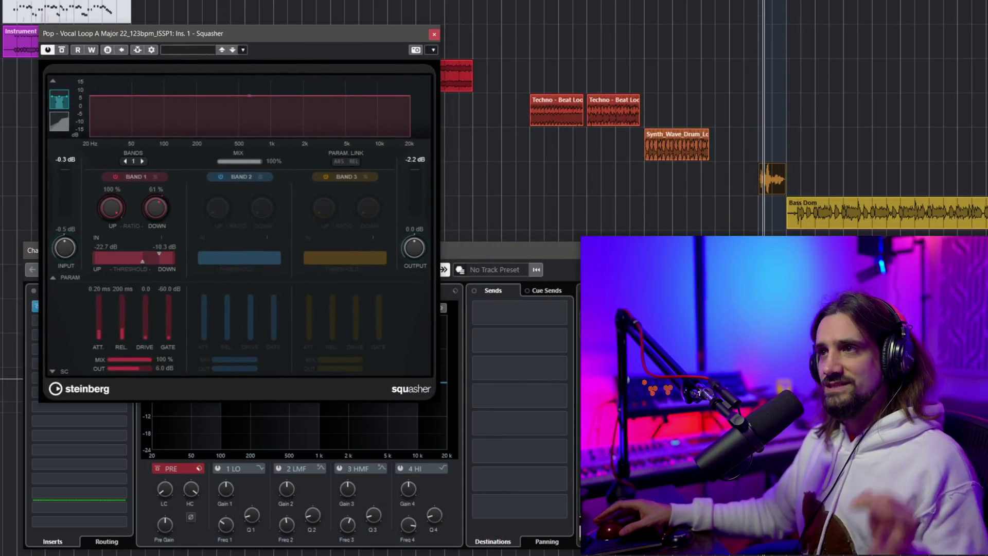
key("e")
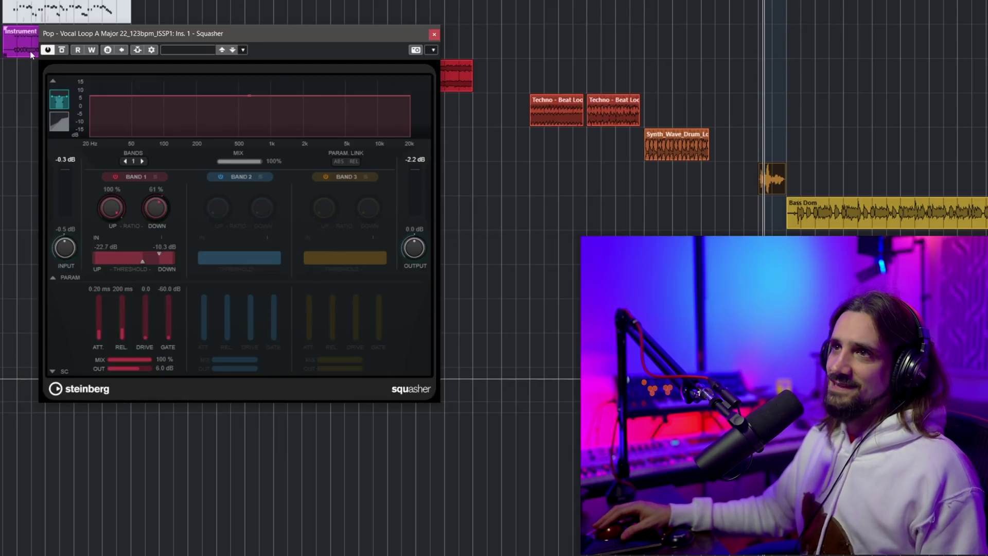
Play the pop vocal loop with Squasher bypassed and then active, and fine-tune Band 1's upward threshold
key("h")
key("h")
key("h")
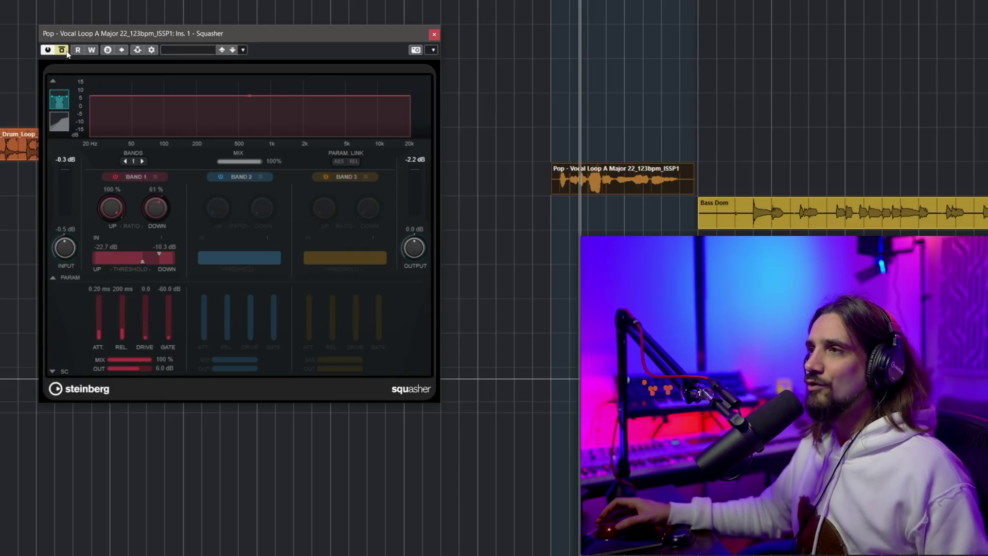
key("space")
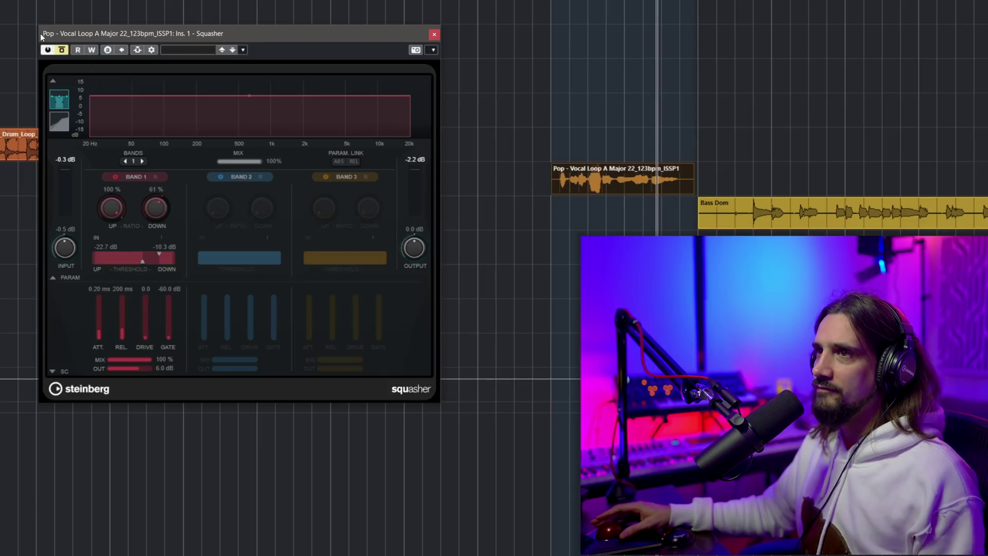
left_click(62, 50)
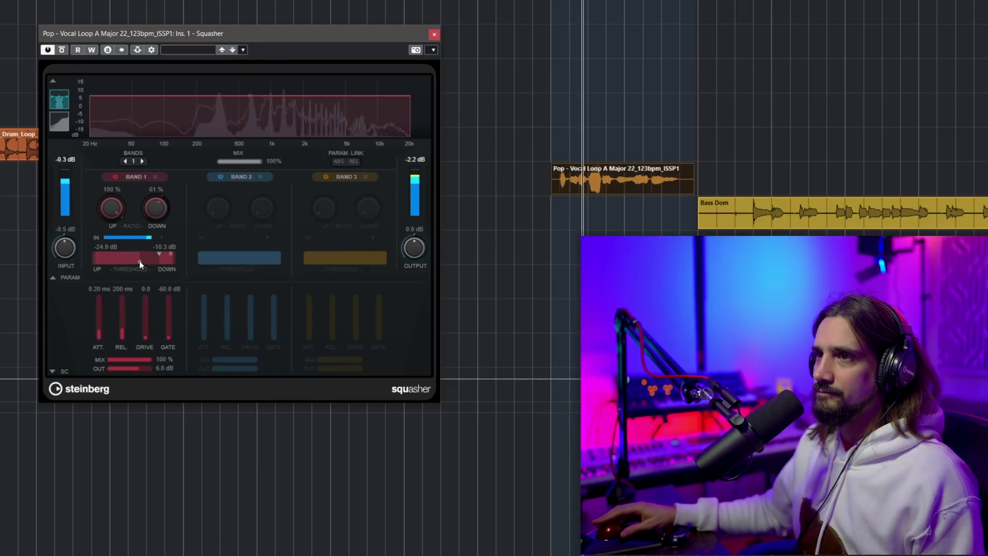
left_click_drag(139, 261, 144, 261)
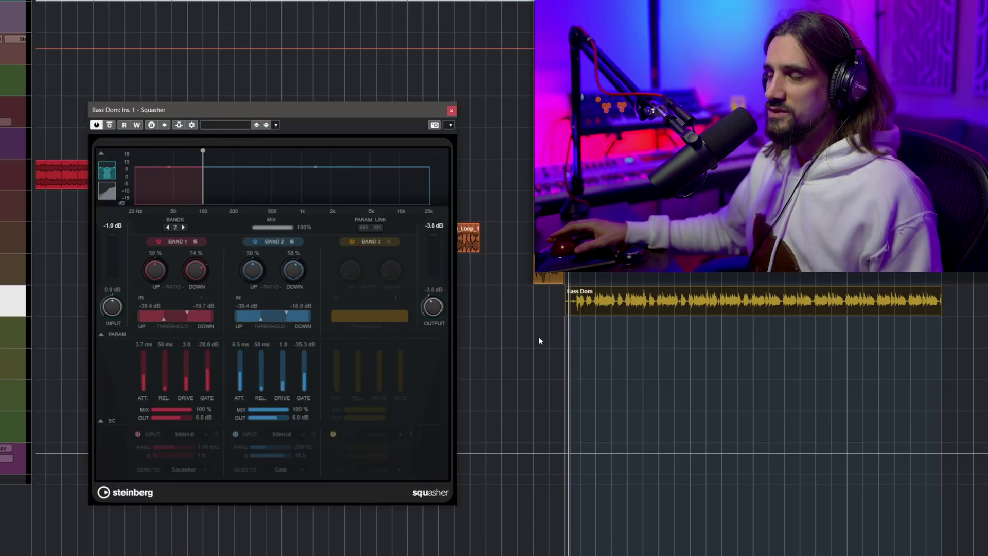
Play the Bass Dom clip and compare its sound with Squasher bypassed and active
key("space")
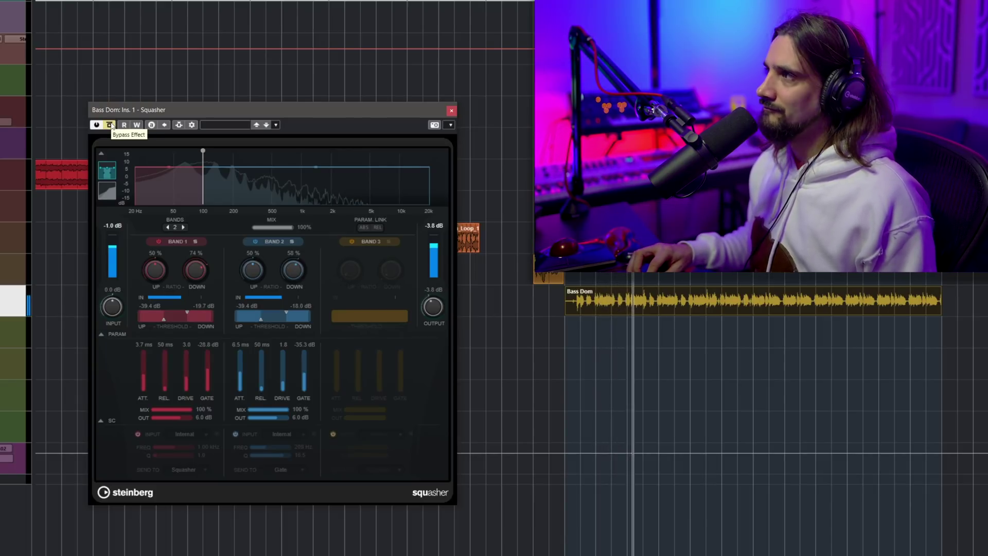
key("space")
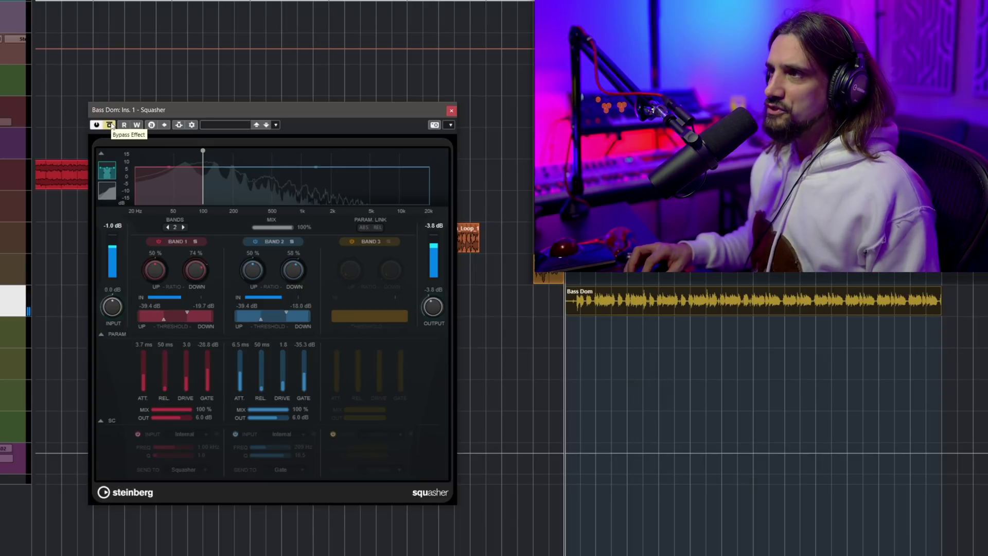
key("shift+h")
key("shift+h")
mouse_move(176, 163)
key("h")
key("h")
key("h")
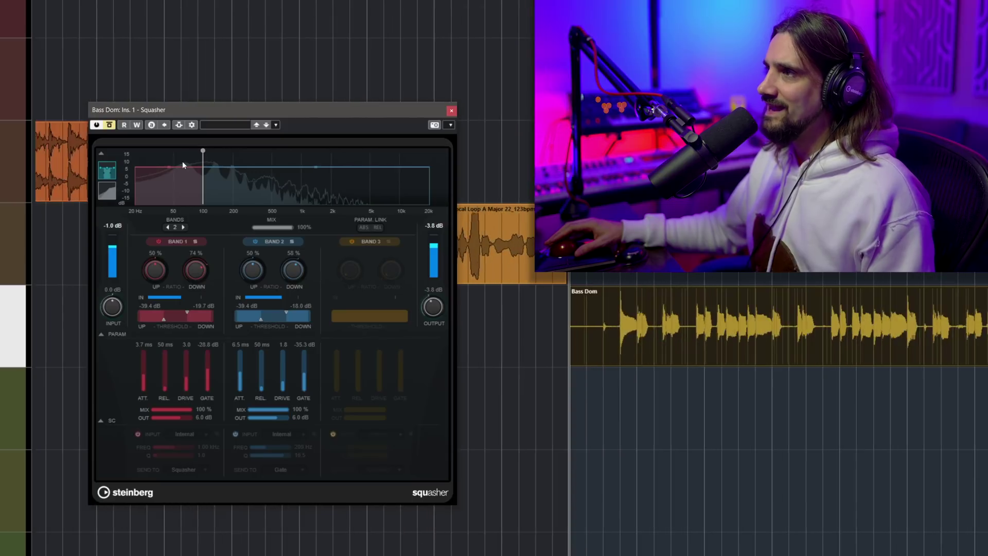
key("h")
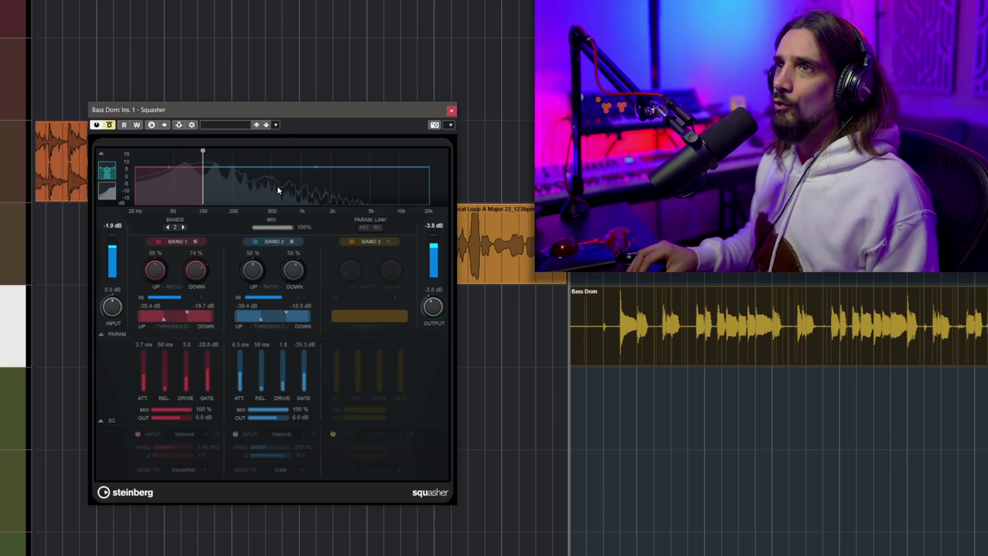
key("space")
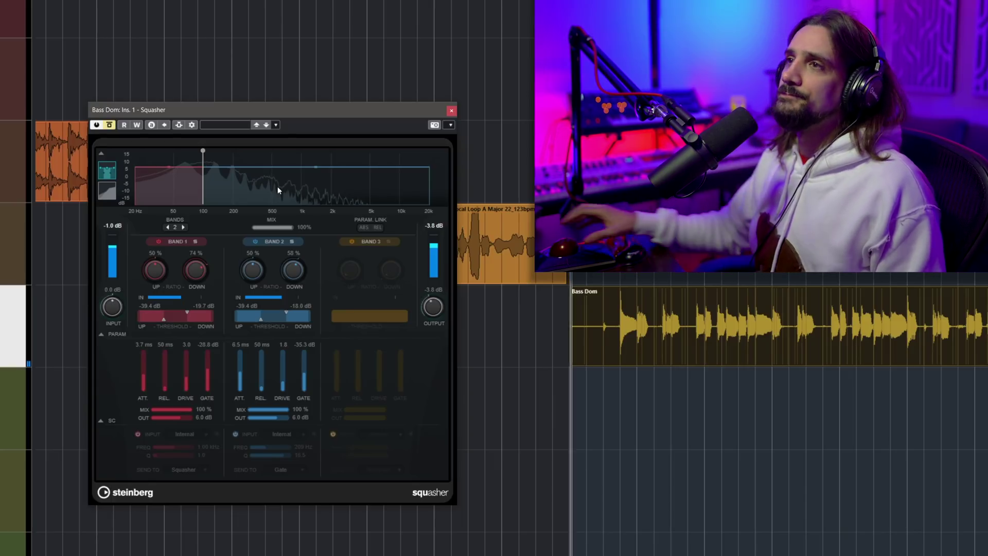
left_click(110, 126)
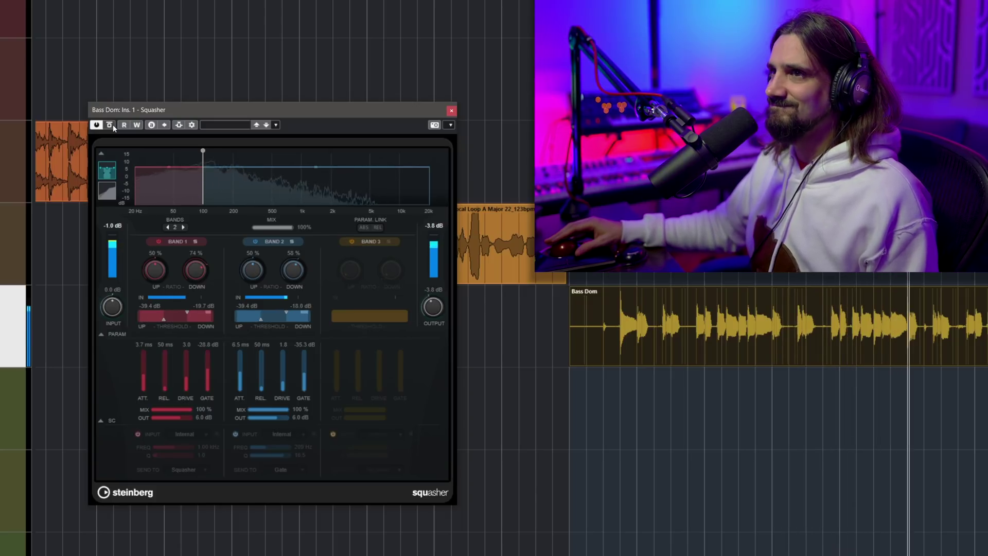
left_click(113, 125)
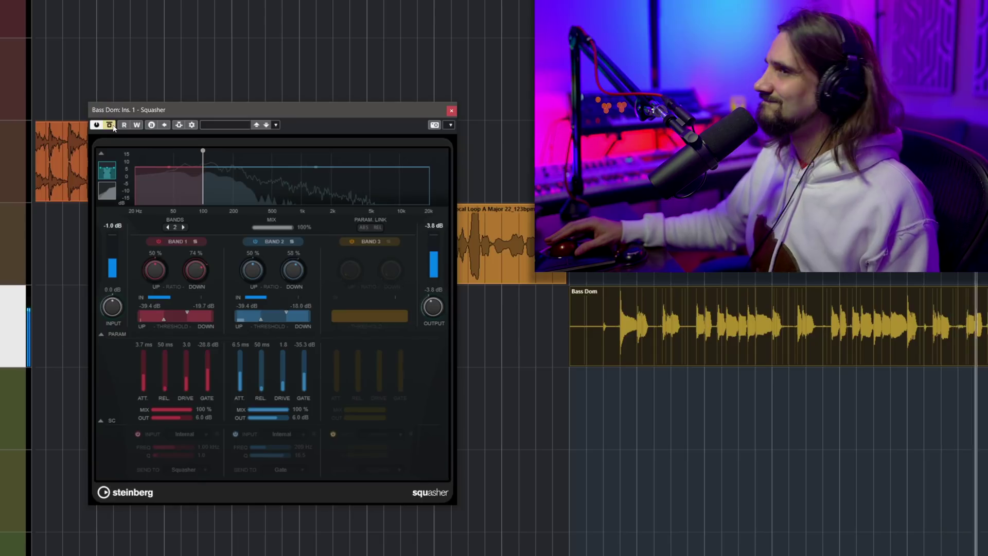
left_click(110, 124)
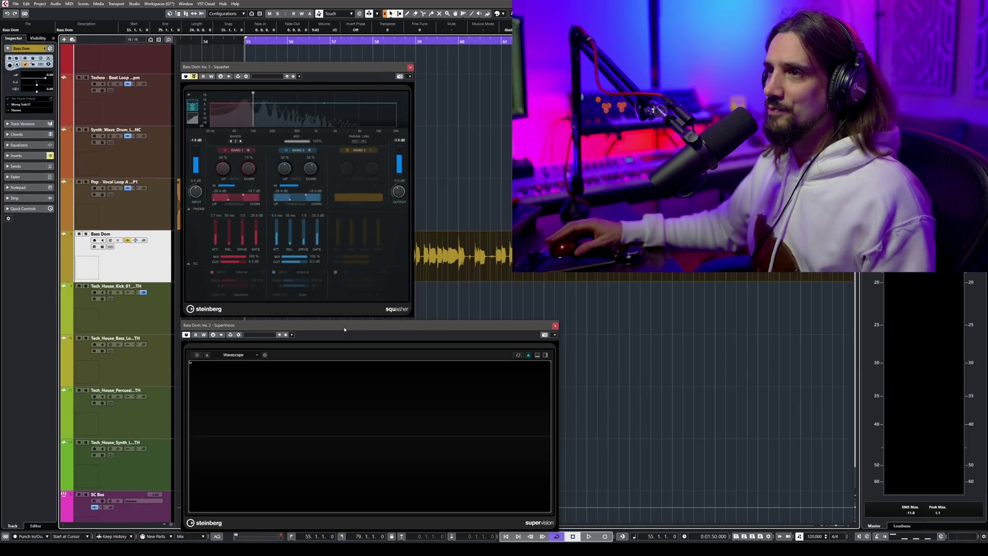
With SuperVision's Wavescope placed below Squasher, play the bass, enable relative parameter linking, and toggle Squasher's bypass
left_click_drag(344, 329, 344, 326)
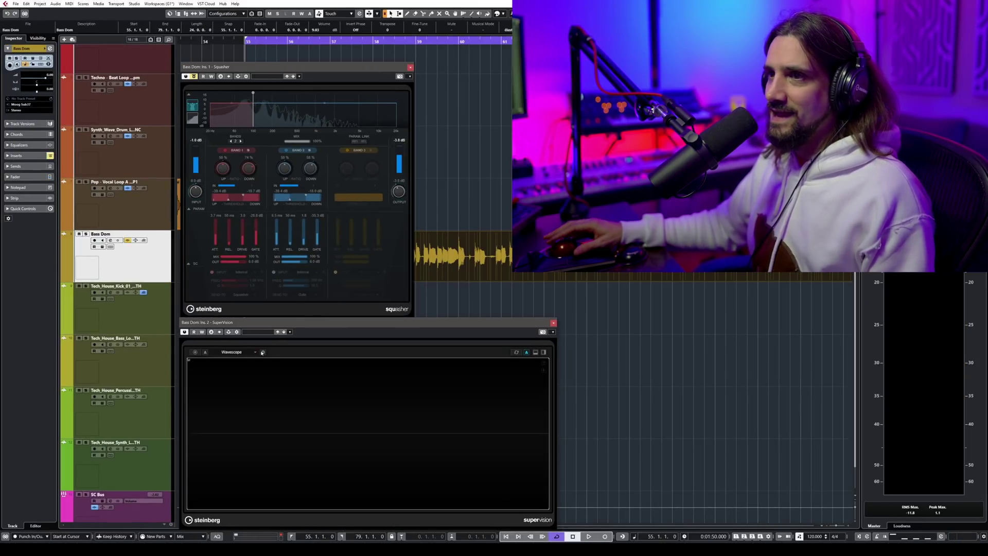
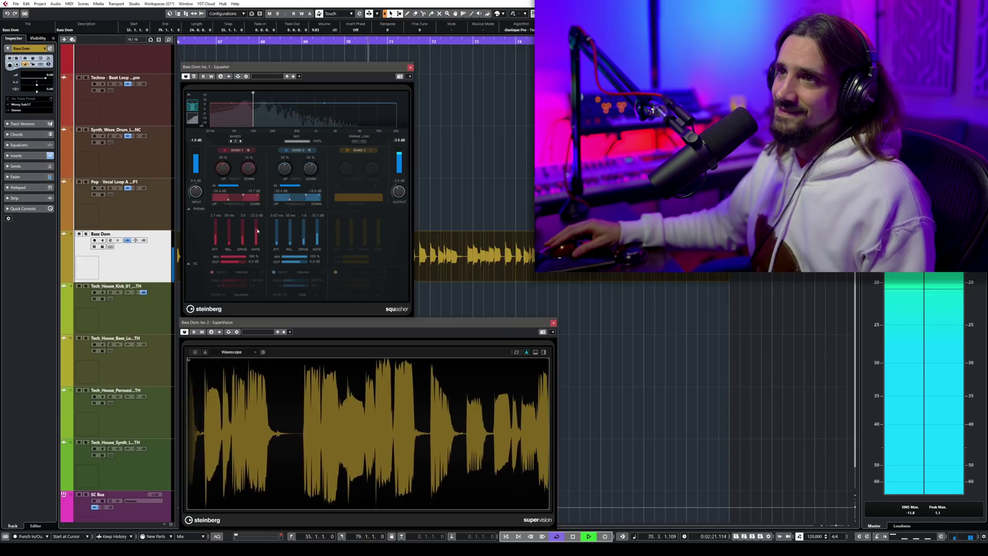
key("space")
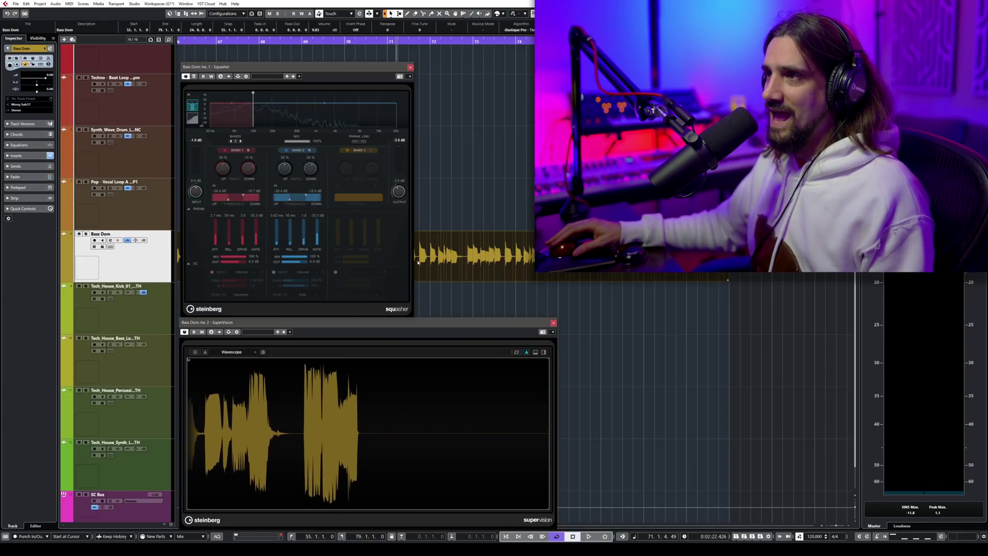
key("space")
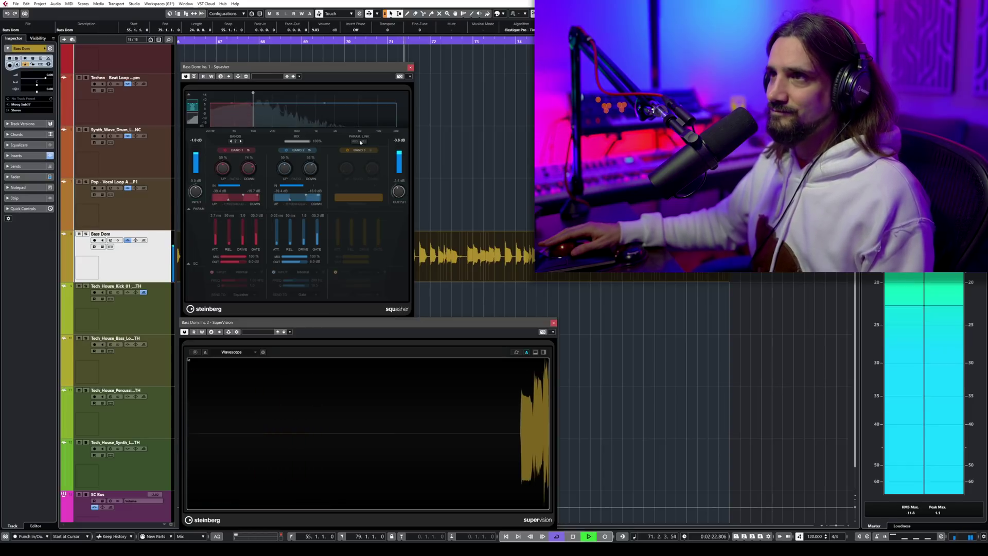
left_click(364, 141)
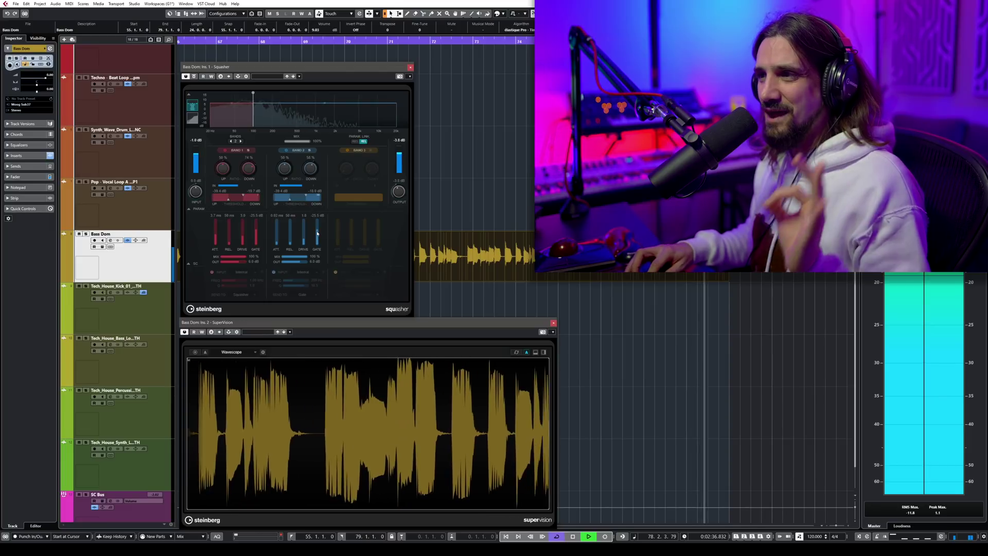
left_click(194, 77)
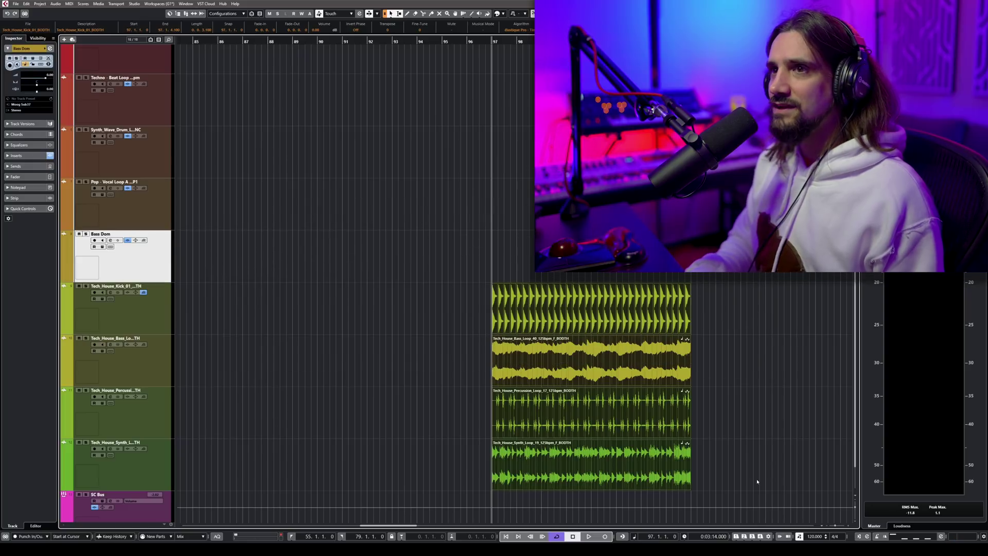
Loop the tech house clips from bar 97 to 105, start playback, and open the first insert's editor on the SC Bus channel
key("p")
key("space")
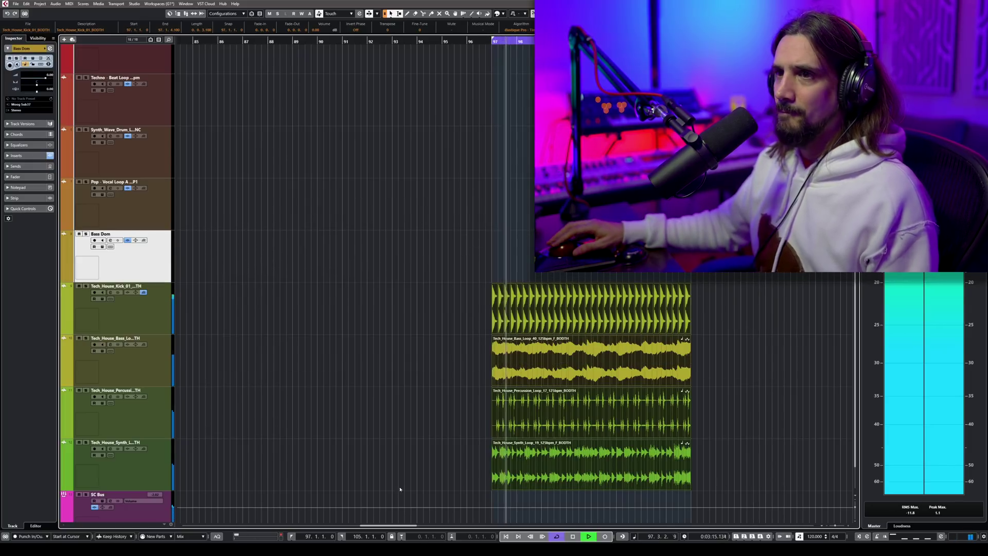
scroll(164, 405, "down", 1)
left_click(109, 462)
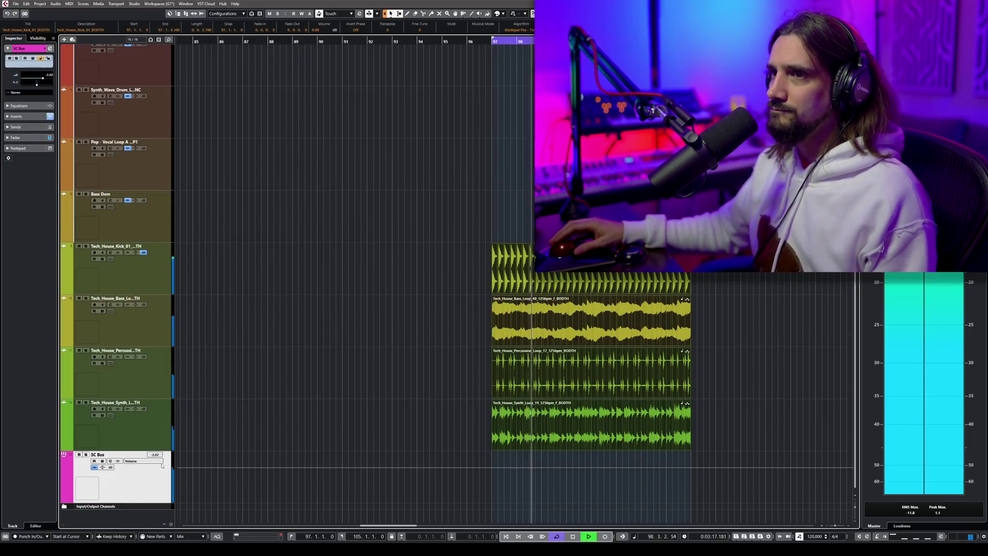
left_click(110, 461)
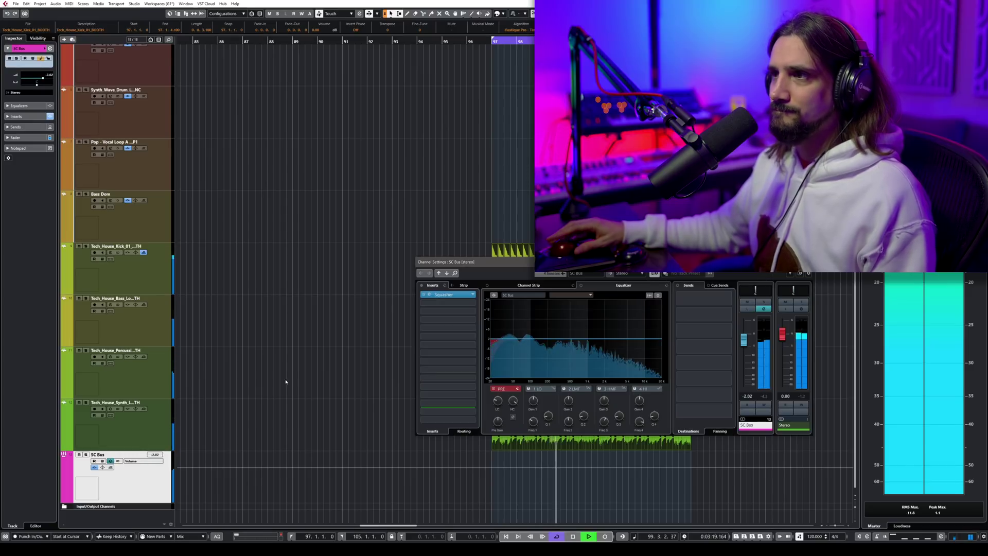
left_click(430, 297)
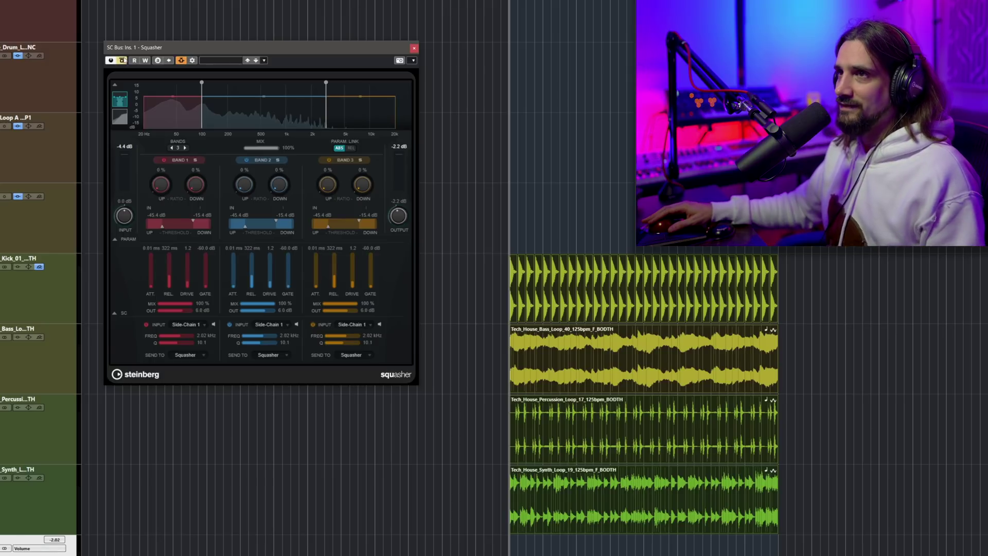
During playback of the tech house loop, set the linked downward ratios to 92% and the downward thresholds to -23.1 dB
key("space")
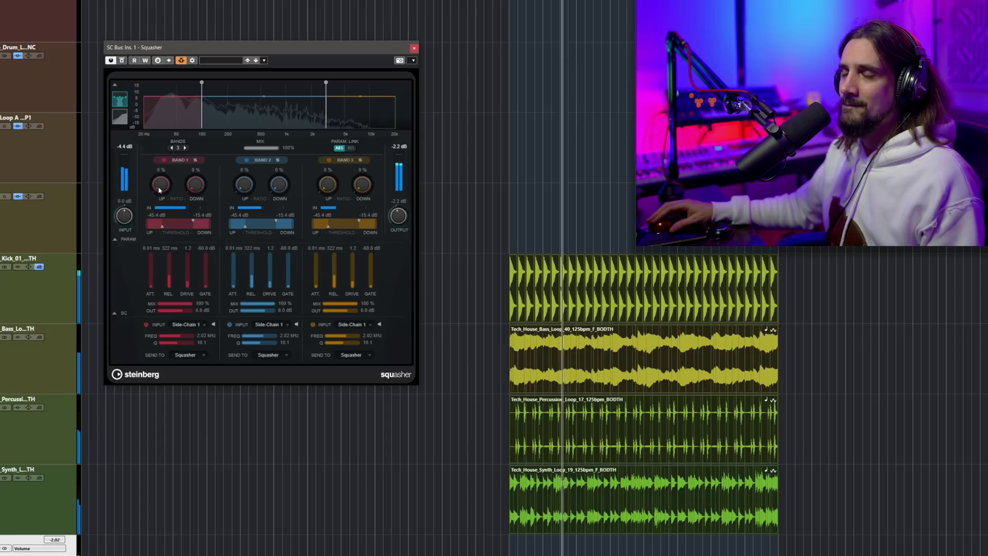
left_click_drag(196, 185, 195, 144)
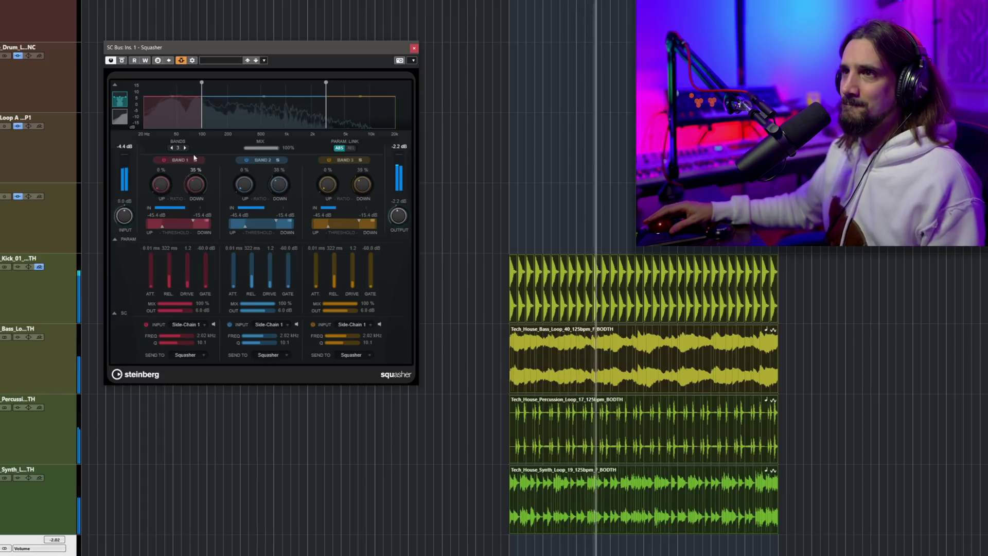
left_click_drag(194, 144, 192, 127)
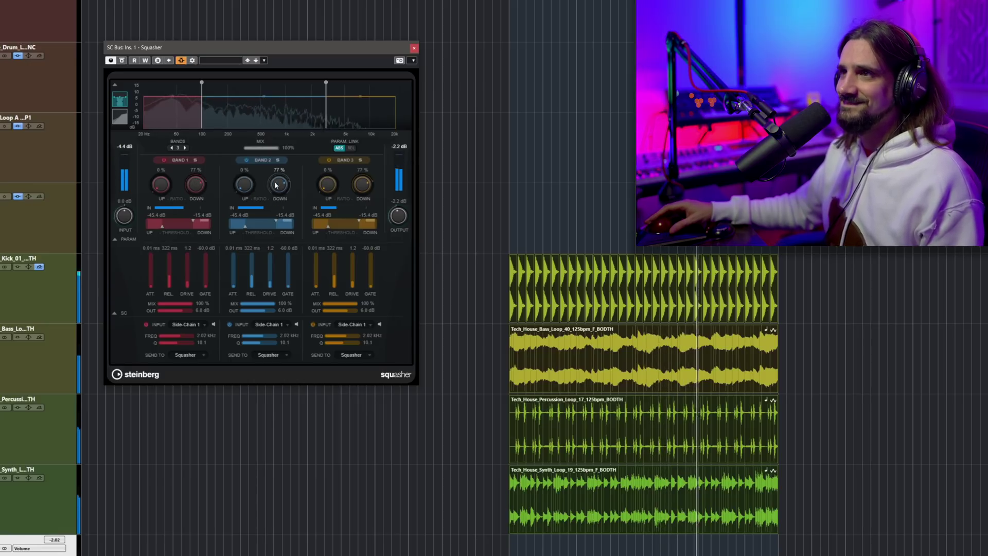
left_click_drag(276, 174, 277, 170)
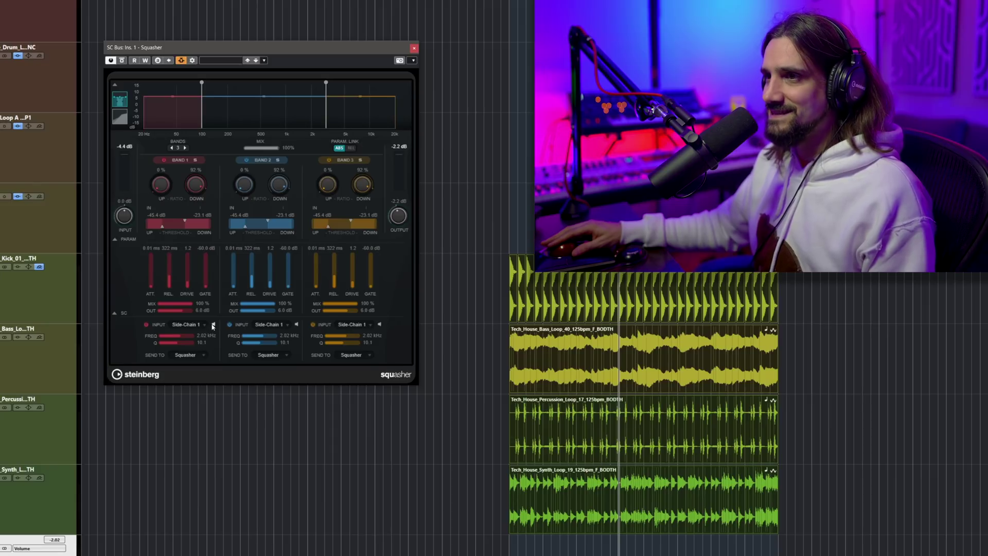
During playback, sweep the linked side-chain frequency, settling at 1.48 kHz, and compare the mix with Squasher bypassed and active
key("space")
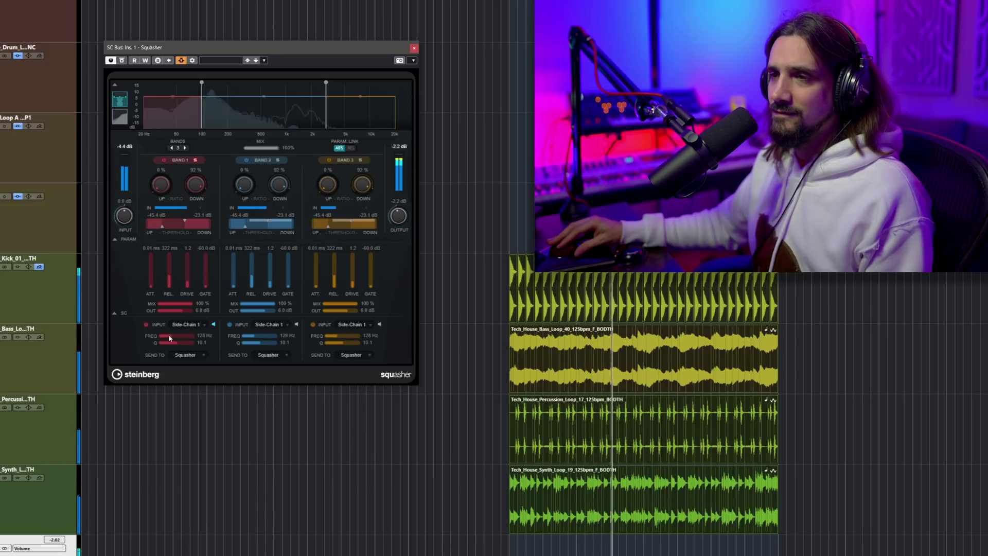
left_click_drag(169, 337, 165, 338)
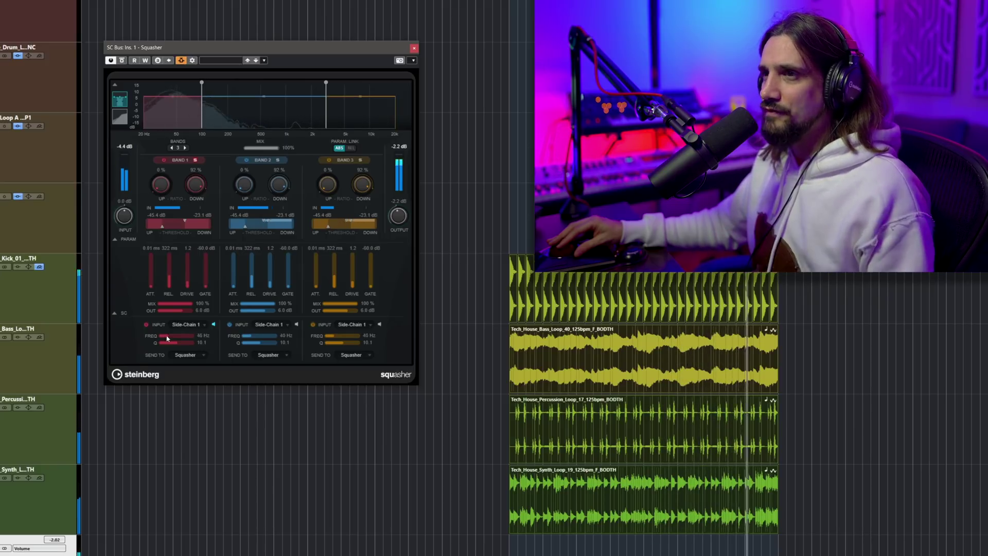
left_click_drag(179, 338, 178, 338)
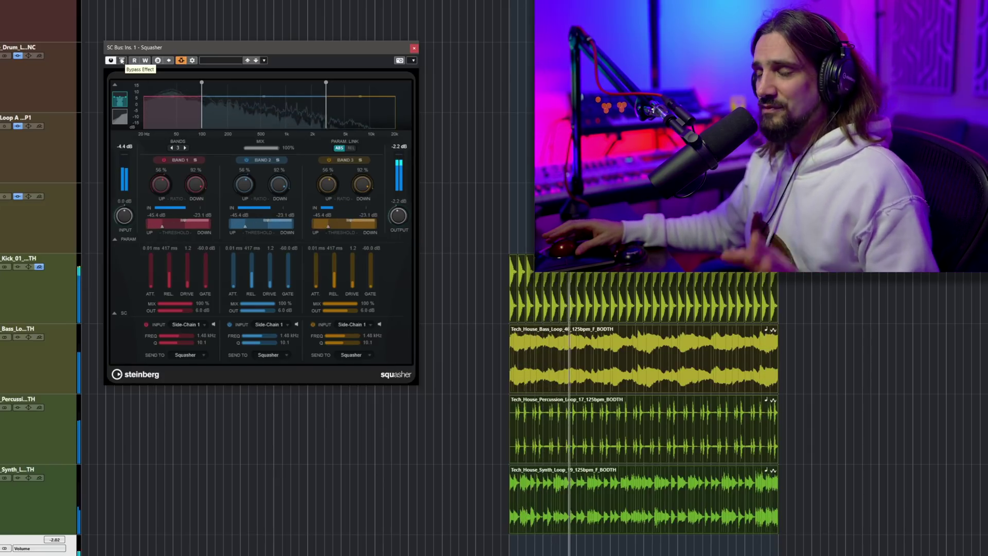
left_click(122, 61)
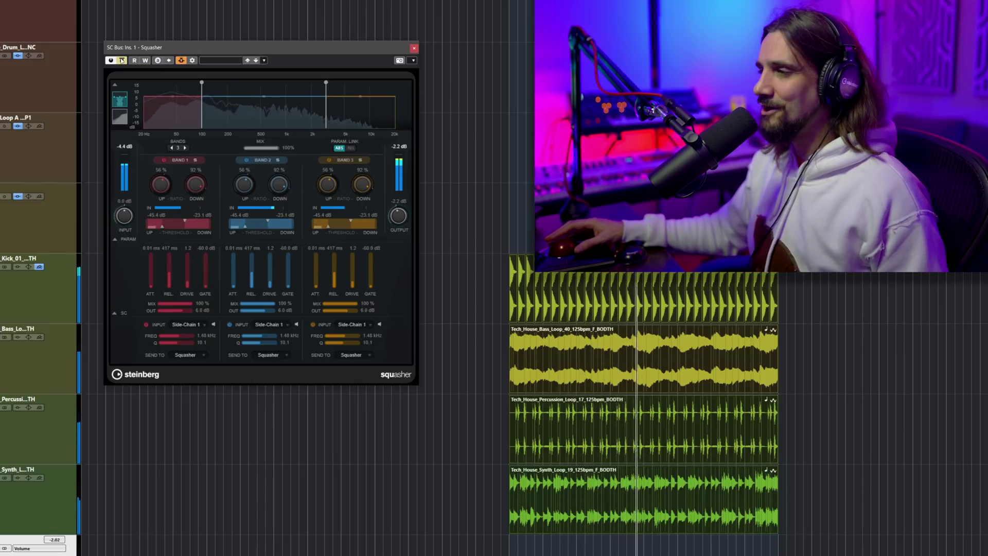
left_click(122, 60)
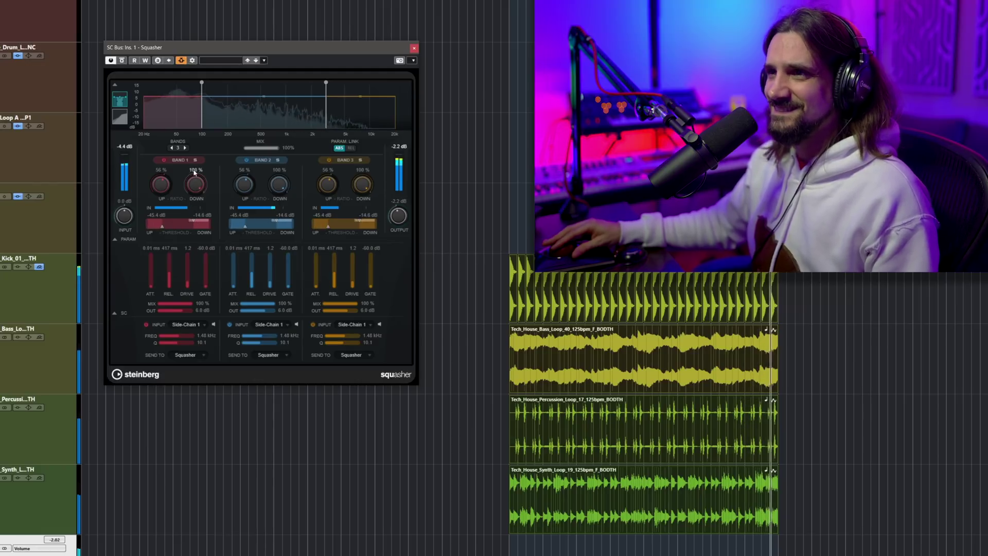
Try different linked thresholds during playback, ending at -45.4 dB upward and -24.4 dB downward on all bands
left_click_drag(169, 222, 176, 230)
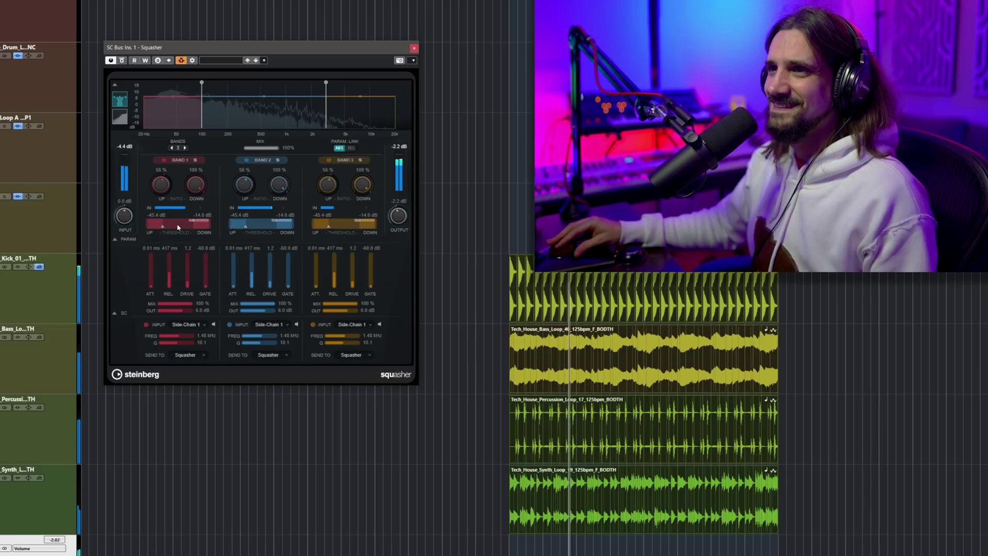
left_click_drag(164, 228, 178, 229)
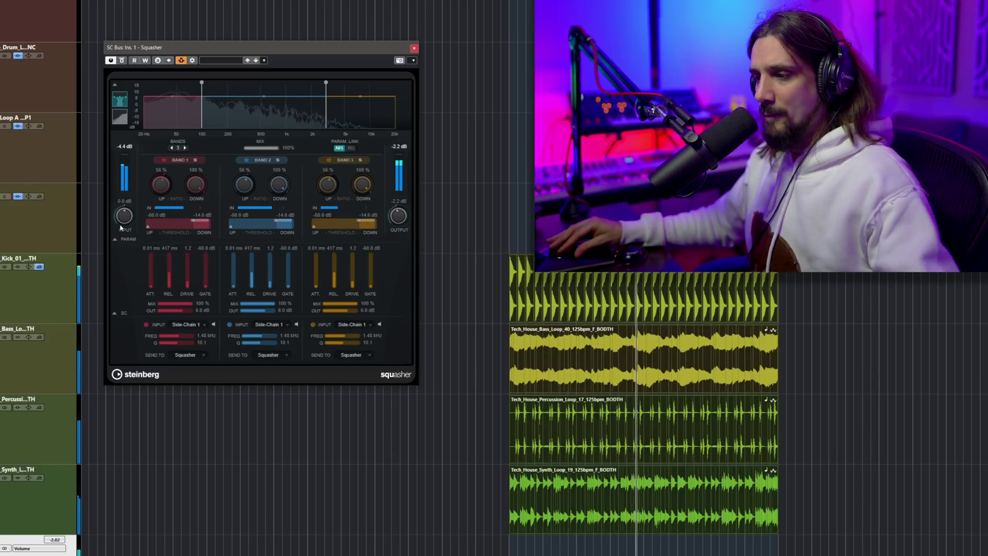
left_click_drag(147, 227, 163, 232)
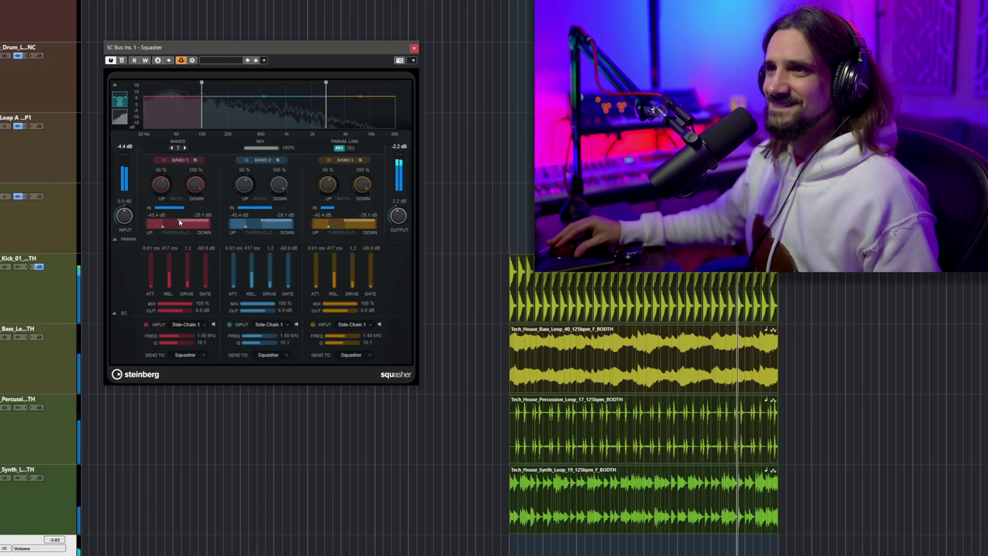
left_click_drag(180, 223, 181, 223)
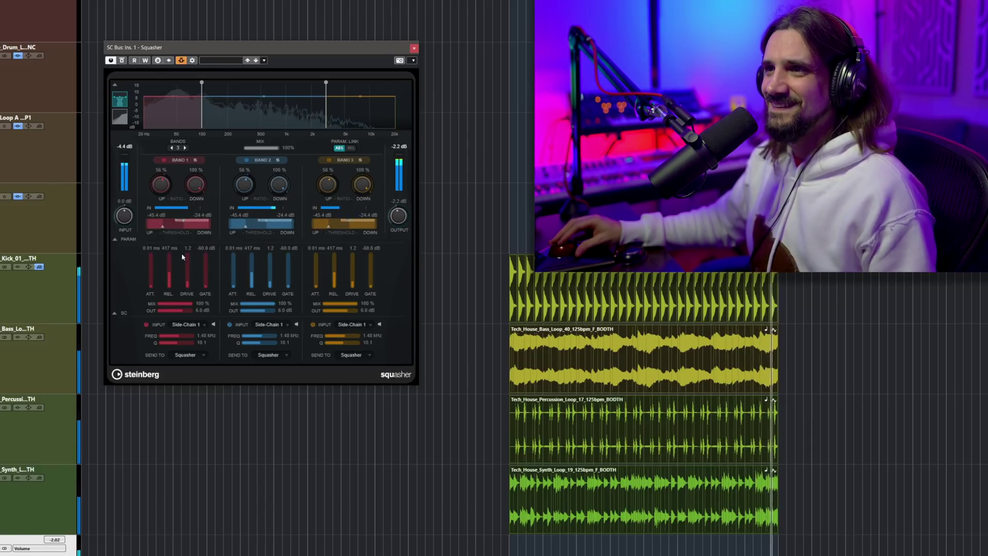
Set the linked release to 200 ms and sweep the side-chain frequency down to about 100 Hz on all bands
left_click_drag(168, 272, 169, 282)
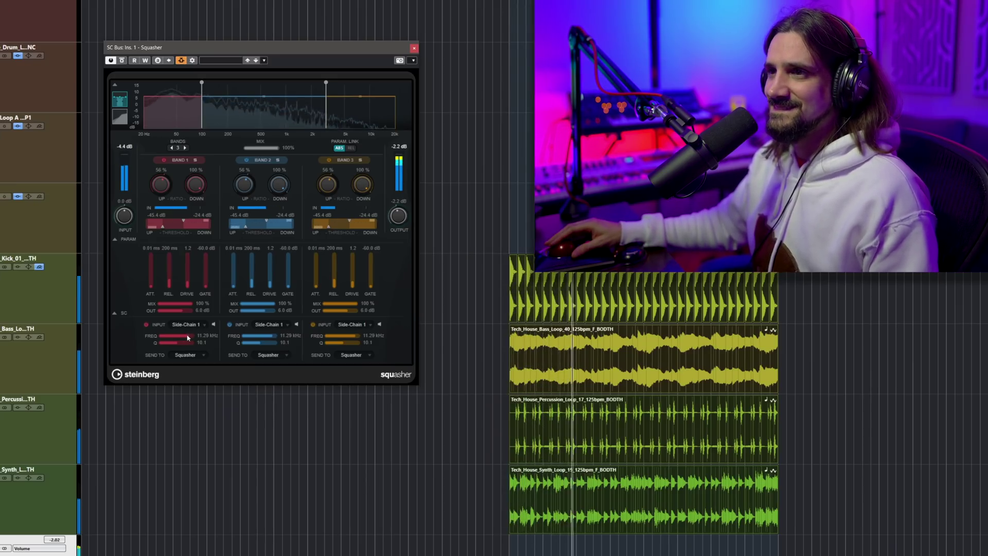
left_click_drag(175, 338, 169, 338)
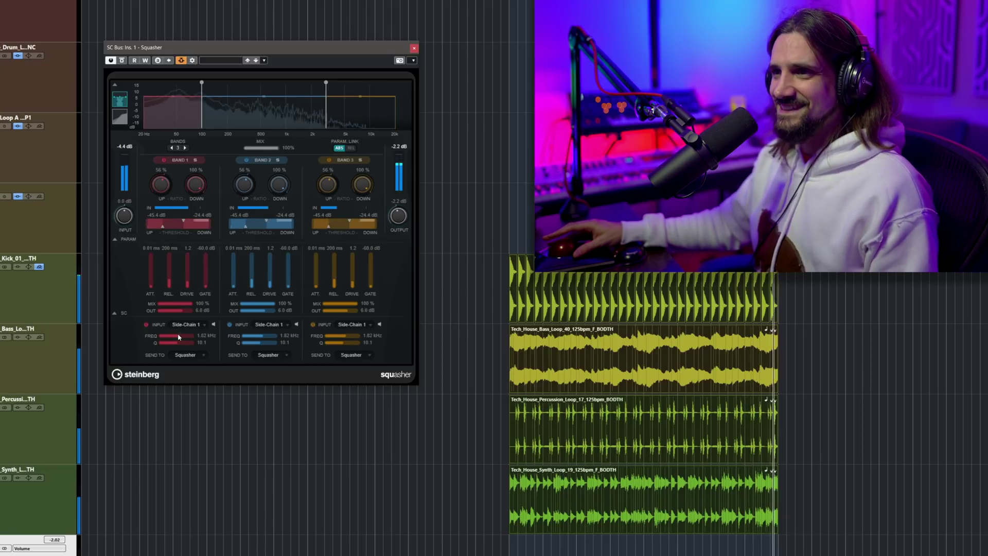
left_click_drag(178, 338, 171, 340)
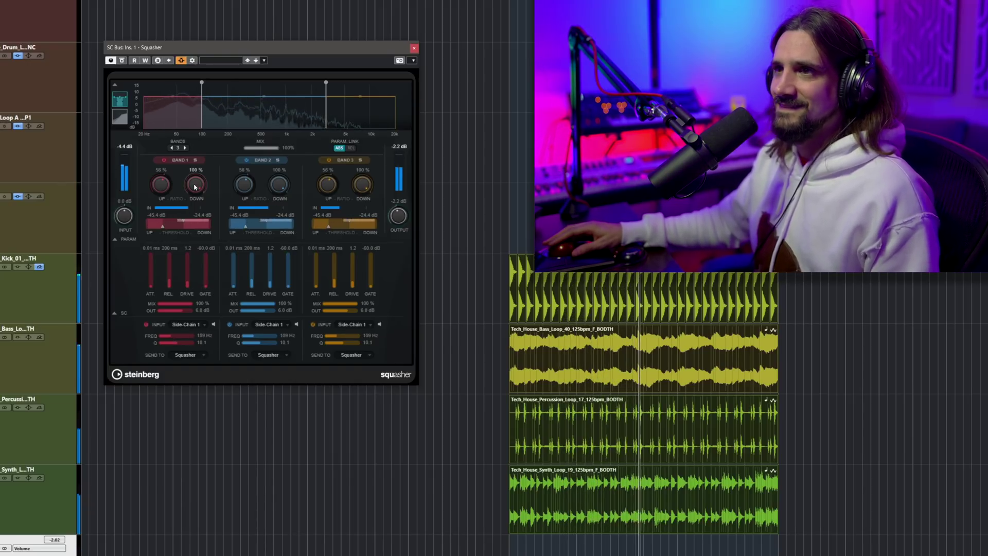
During playback, set the linked ratios to 49% downward and 78% upward on all bands, and compare the mix with Squasher bypassed
left_click_drag(194, 223, 195, 233)
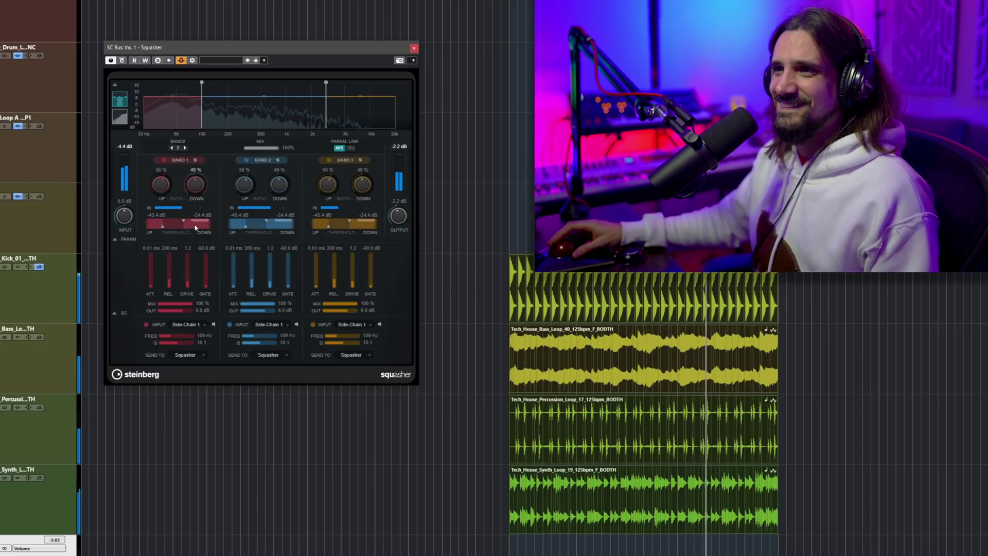
left_click_drag(160, 210, 168, 179)
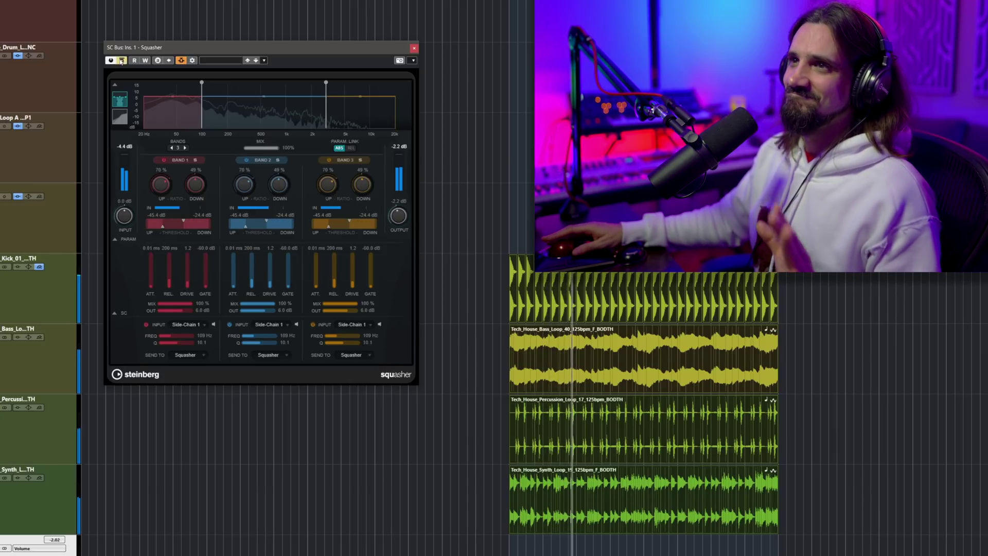
left_click(122, 61)
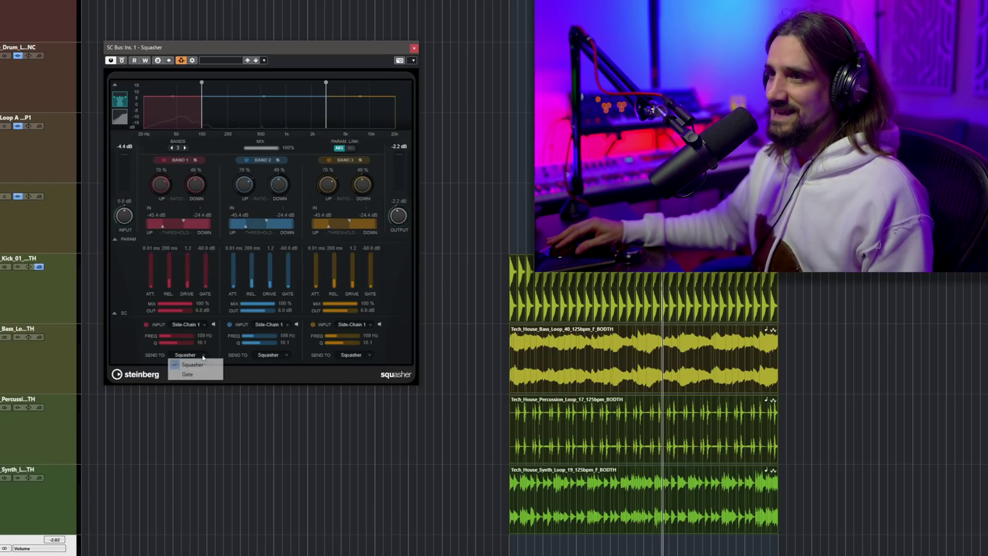
Send the side-chain to the gate on all bands and, during playback, adjust the gate to -50.1 dB and the side-chain frequency to about 3 kHz
key("space")
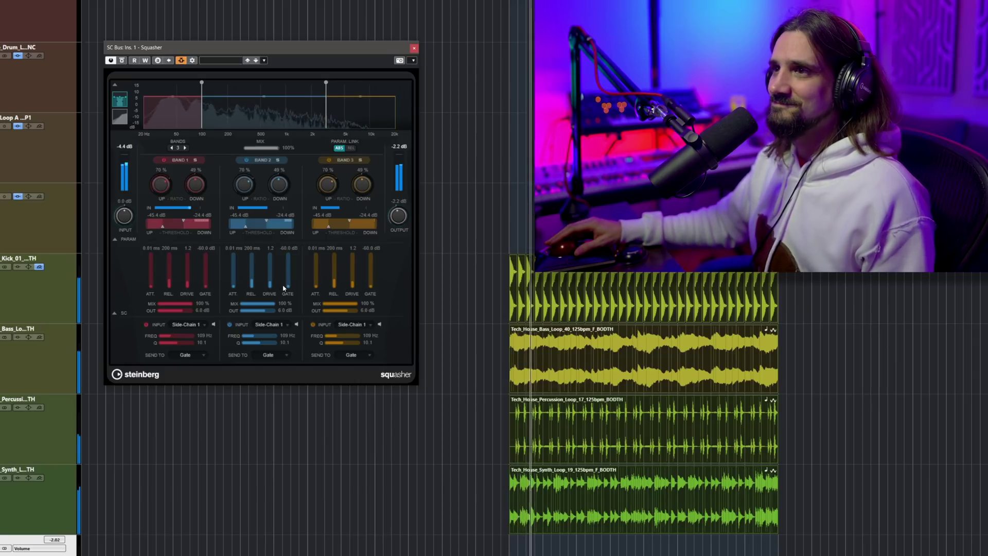
left_click_drag(288, 286, 289, 272)
left_click_drag(164, 337, 178, 337)
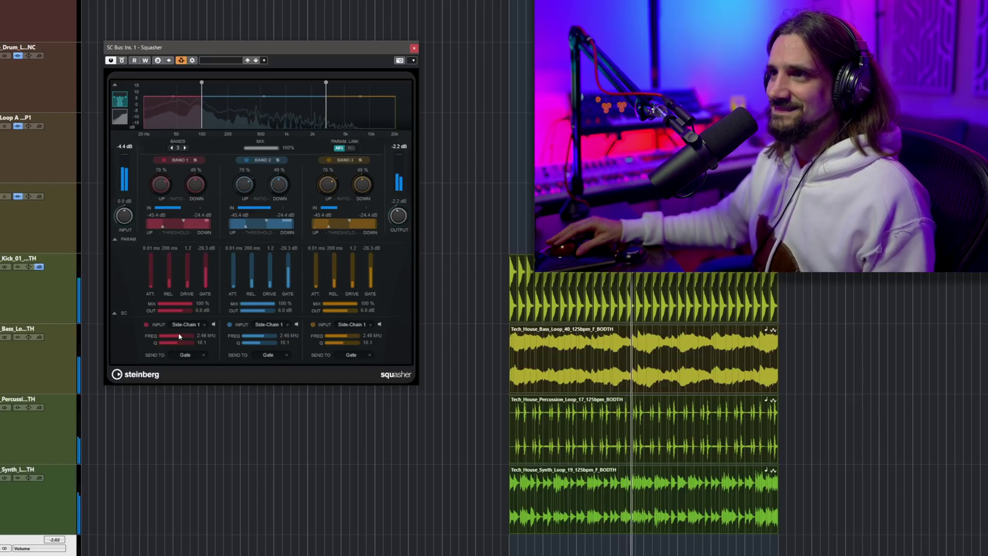
scroll(372, 274, "down", 1)
left_click_drag(372, 278, 371, 282)
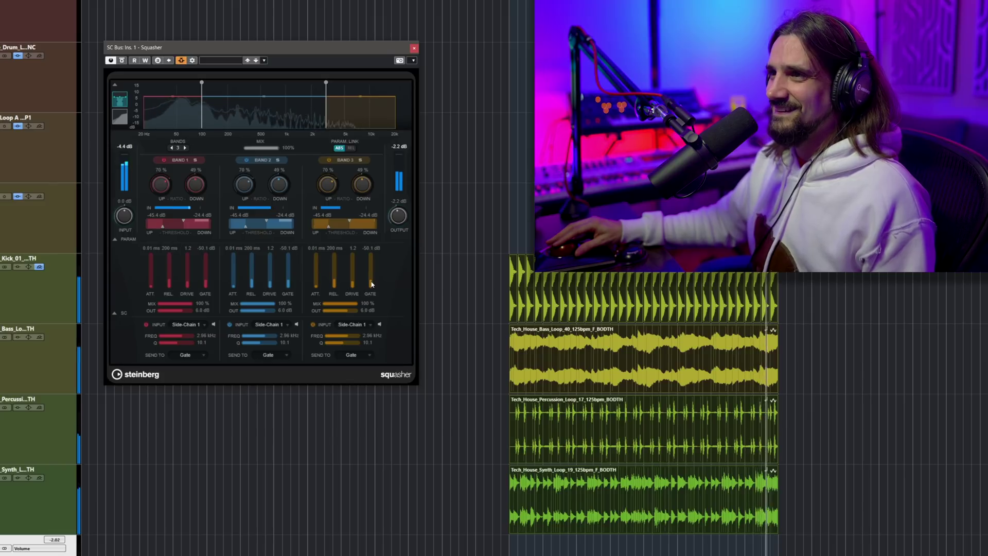
Set linked attack to 9.6 ms, release to 417 ms and thresholds to -42.4 and -21.9 dB, sweeping the side-chain frequency from 35 Hz to about 5.4 kHz
mouse_move(334, 286)
left_mouse_down()
mouse_move(338, 272)
mouse_move(316, 266)
mouse_move(333, 273)
left_mouse_up()
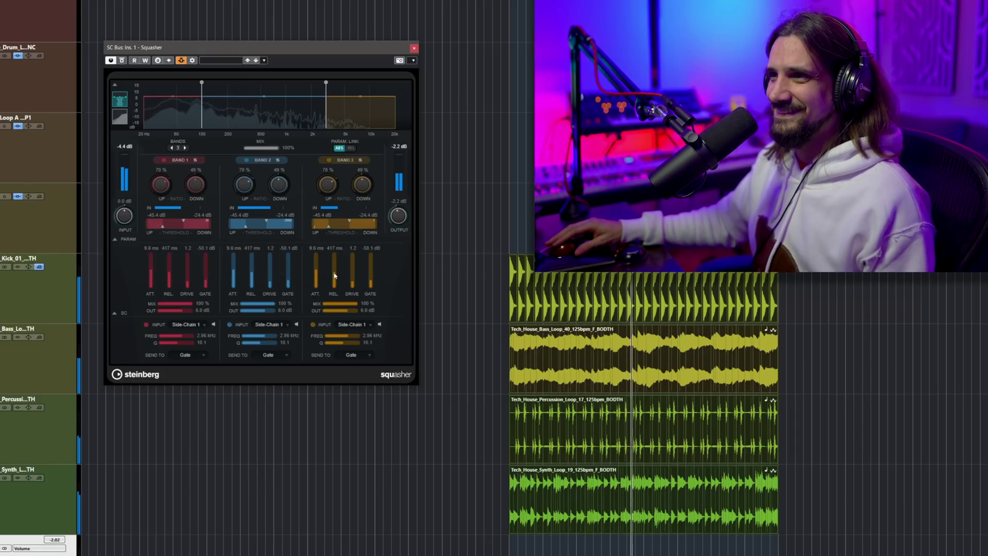
left_click_drag(330, 229, 335, 229)
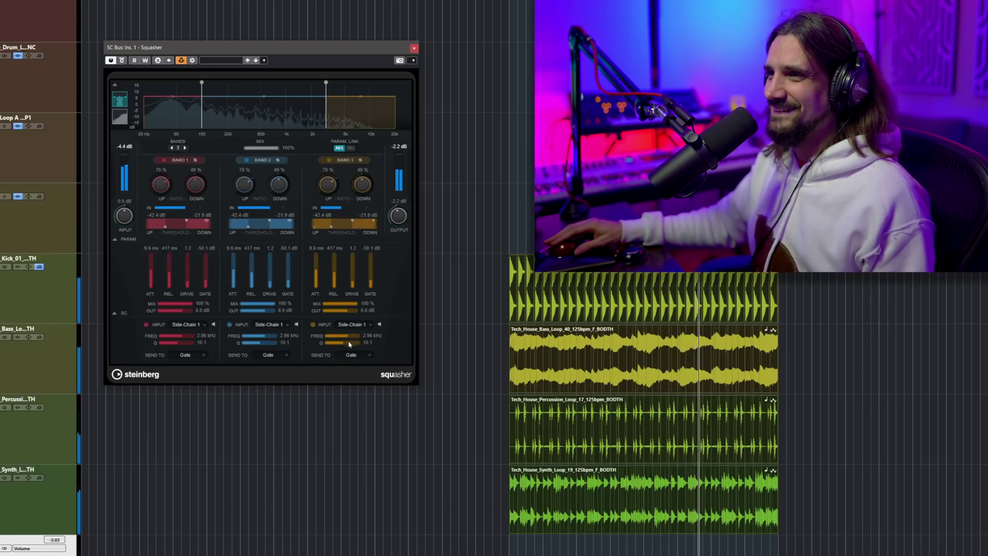
scroll(353, 337, "up", 2)
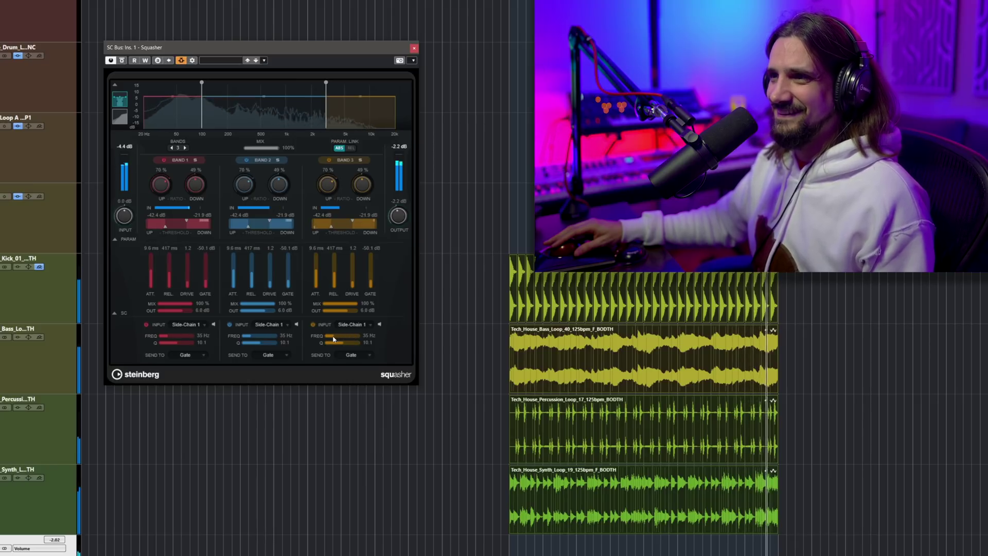
left_click_drag(342, 339, 352, 338)
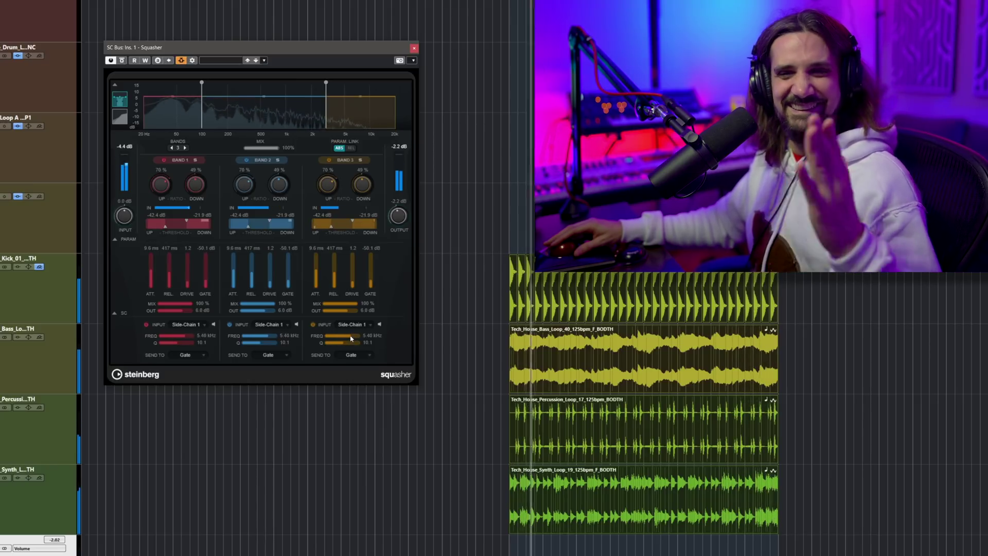